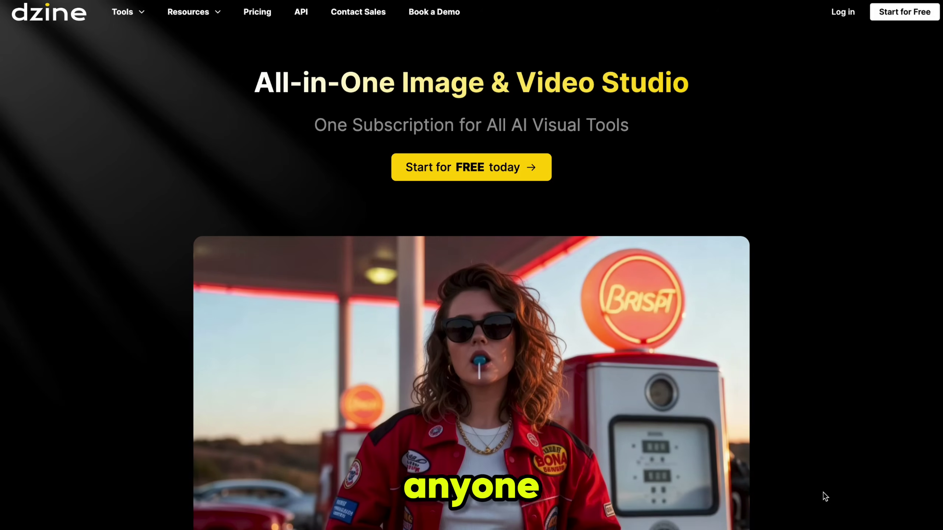
# Step: Scroll down through the Dzine landing page's feature sections
pyautogui.scroll(-5, 823, 493)
pyautogui.scroll(-5, 823, 493)
pyautogui.scroll(-3, 823, 493)
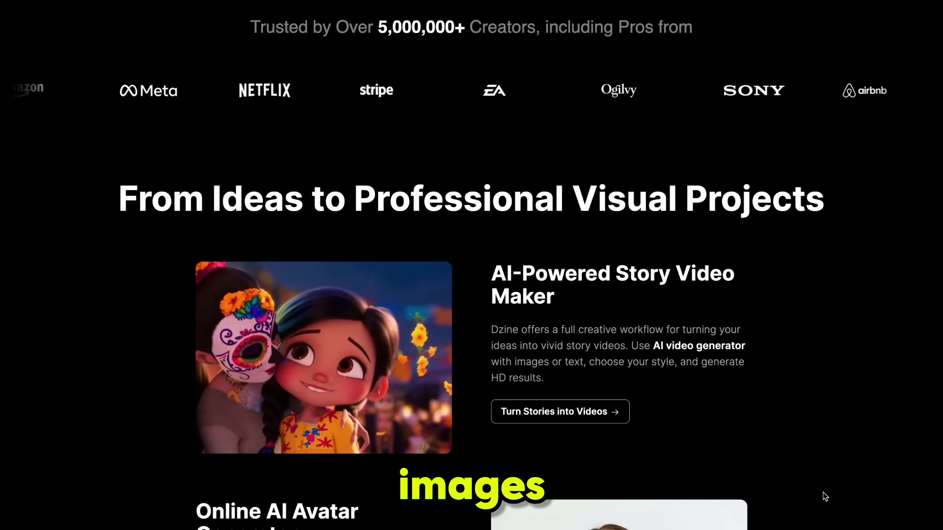
pyautogui.scroll(-2, 823, 492)
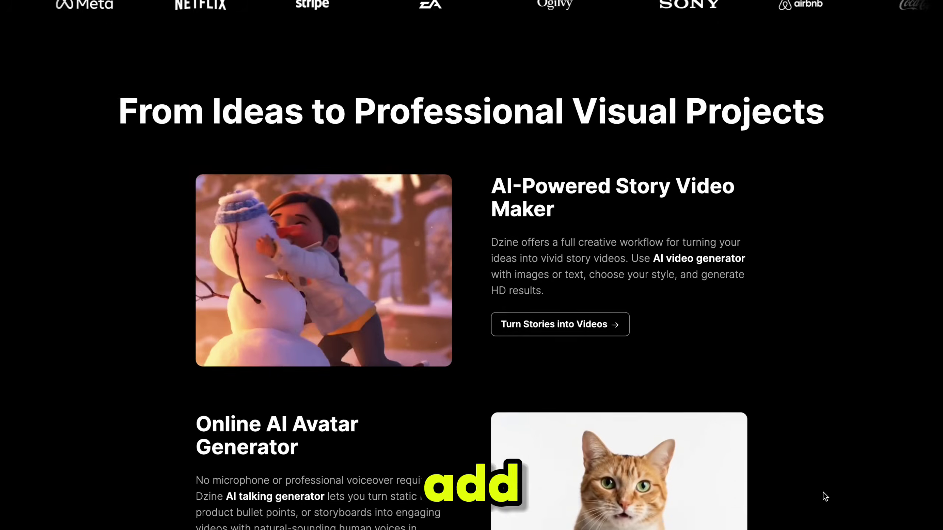
pyautogui.scroll(-5, 822, 492)
pyautogui.scroll(-3, 822, 492)
pyautogui.scroll(-3, 823, 492)
pyautogui.scroll(-5, 823, 492)
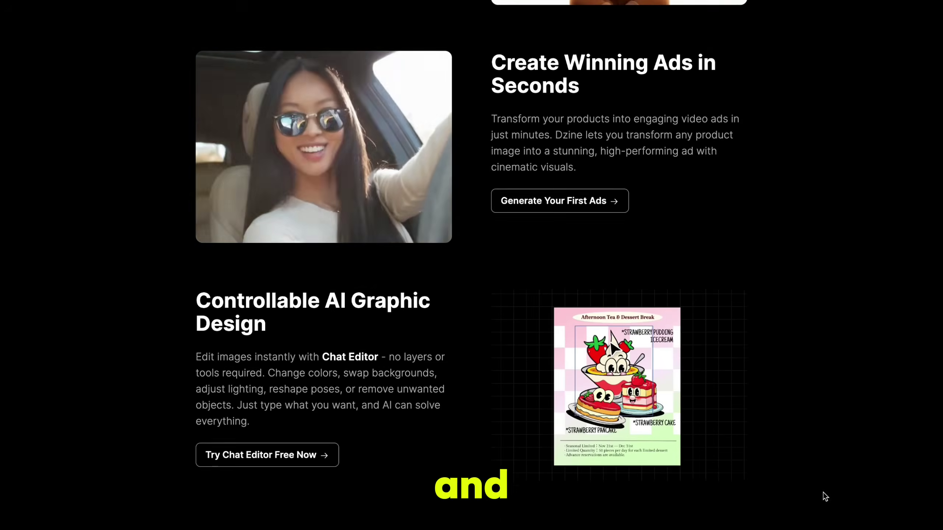
pyautogui.scroll(-1, 823, 493)
pyautogui.scroll(-3, 823, 492)
pyautogui.scroll(-5, 823, 493)
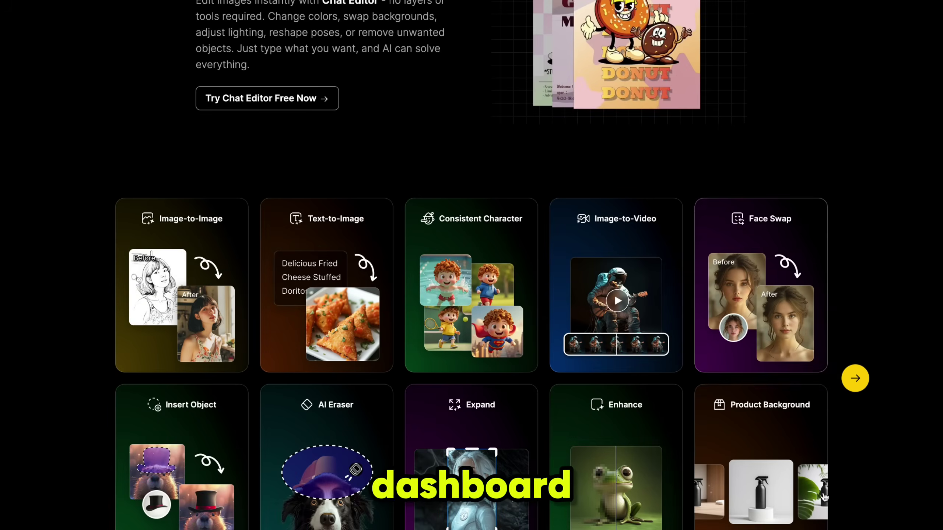
pyautogui.scroll(-3, 822, 492)
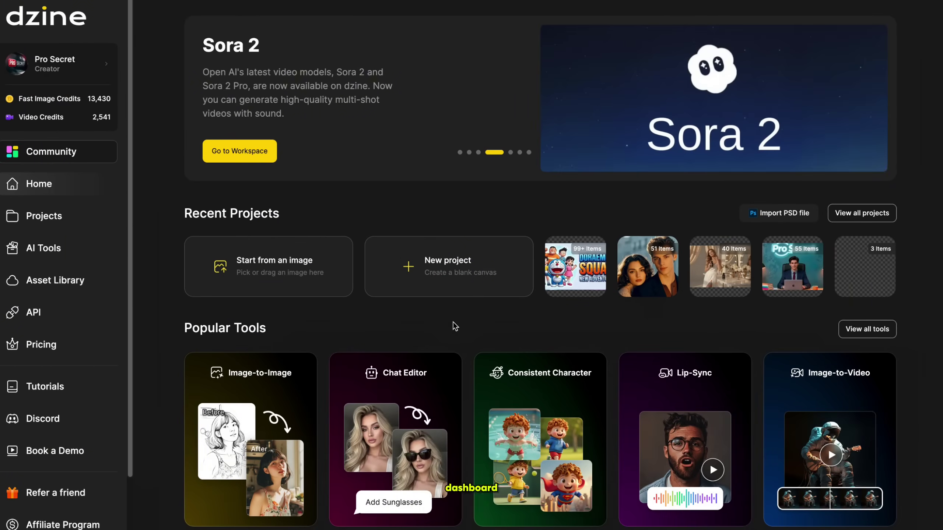
pyautogui.scroll(-2, 452, 322)
pyautogui.scroll(-4, 453, 322)
pyautogui.scroll(-3, 453, 322)
pyautogui.scroll(-4, 453, 322)
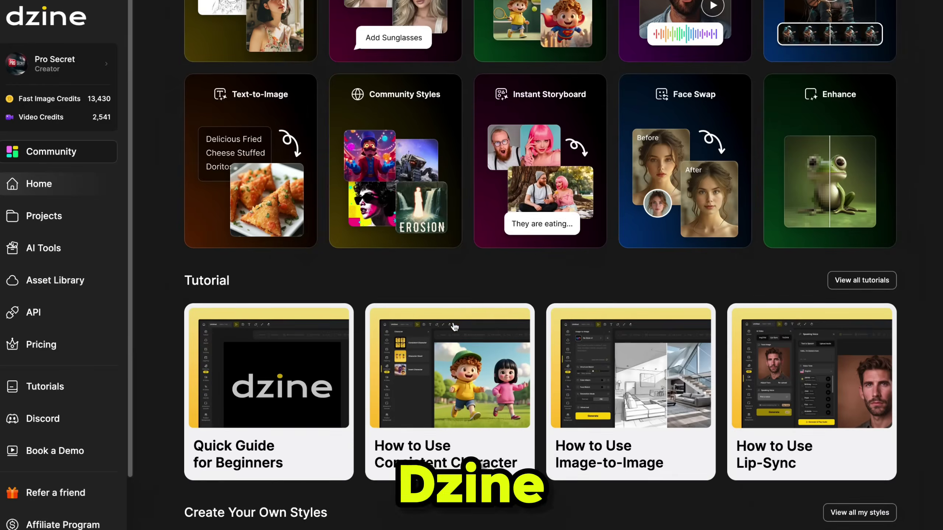
pyautogui.scroll(-4, 454, 327)
pyautogui.scroll(-6, 454, 326)
pyautogui.scroll(-2, 454, 327)
pyautogui.scroll(-2, 454, 326)
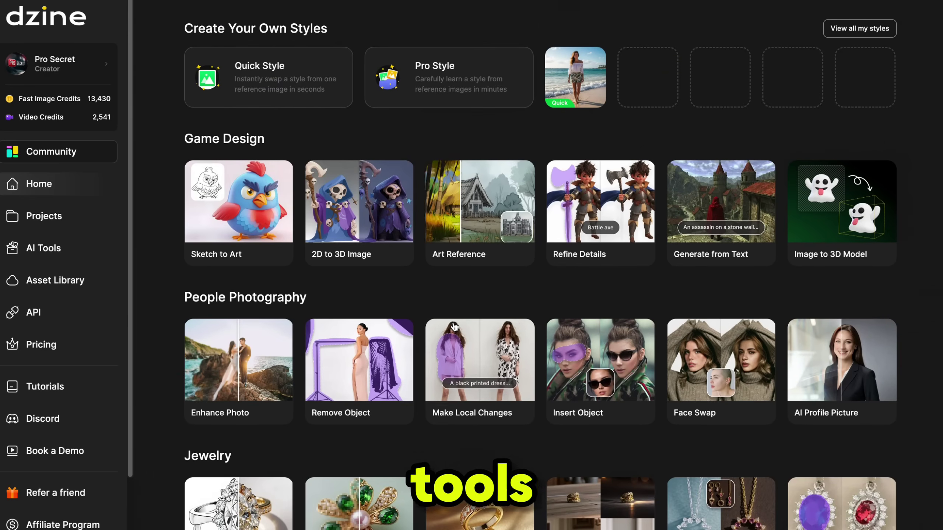
pyautogui.scroll(-1, 455, 326)
pyautogui.scroll(-4, 455, 326)
pyautogui.scroll(-6, 454, 327)
pyautogui.scroll(-6, 454, 327)
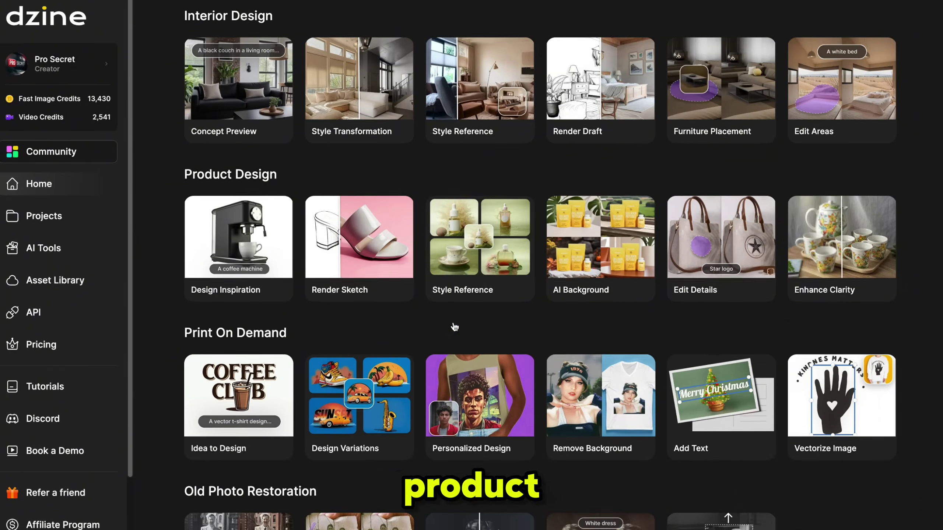
pyautogui.scroll(-8, 454, 326)
pyautogui.scroll(-3, 454, 326)
pyautogui.scroll(-3, 455, 326)
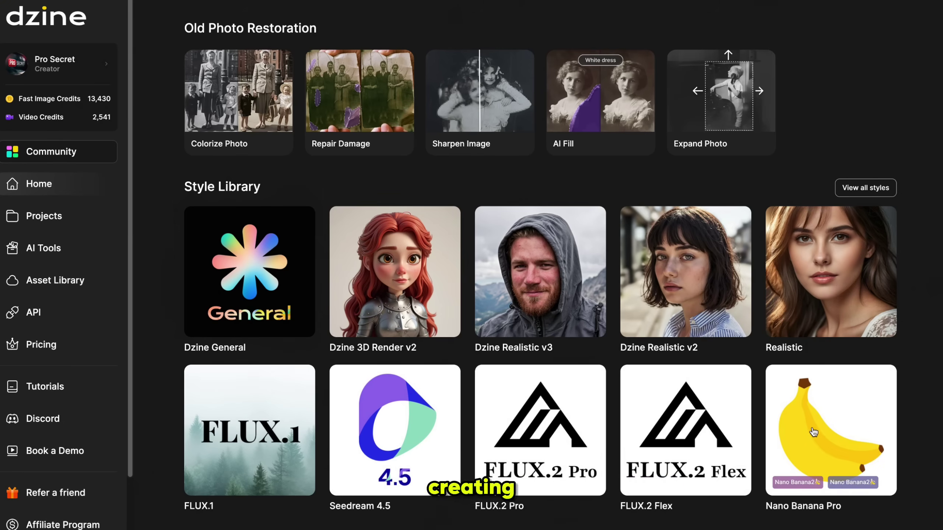
pyautogui.scroll(2, 571, 446)
pyautogui.scroll(10, 571, 445)
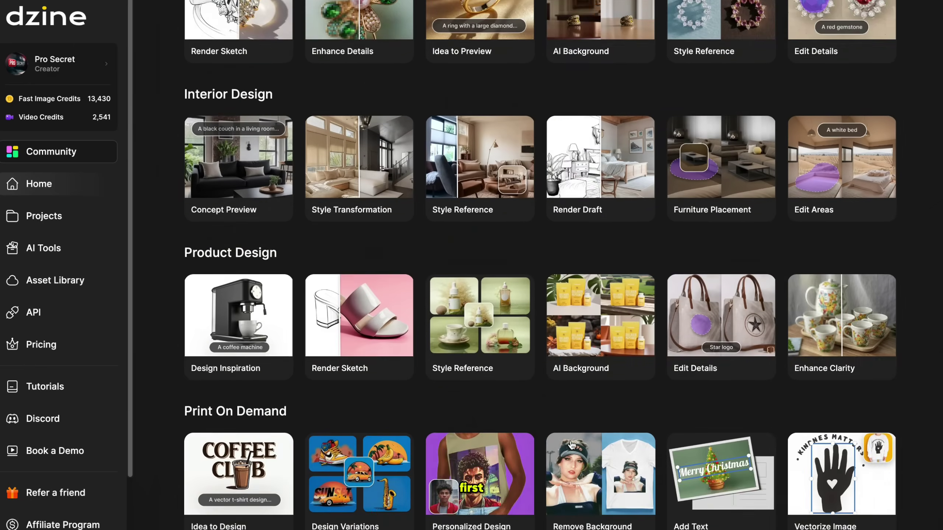
pyautogui.scroll(10, 571, 445)
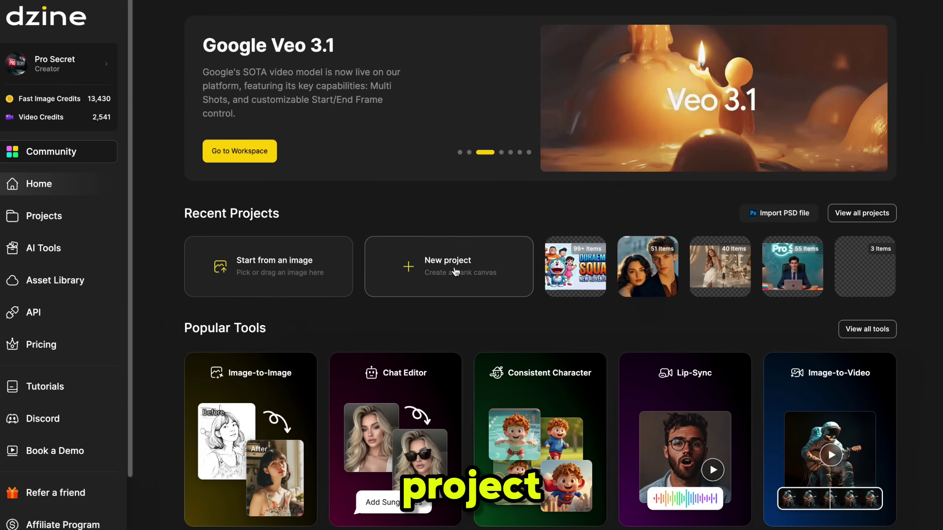
# Step: Create a new blank project named 'Kid Super man' with a 16:9 canvas
pyautogui.click(445, 268)
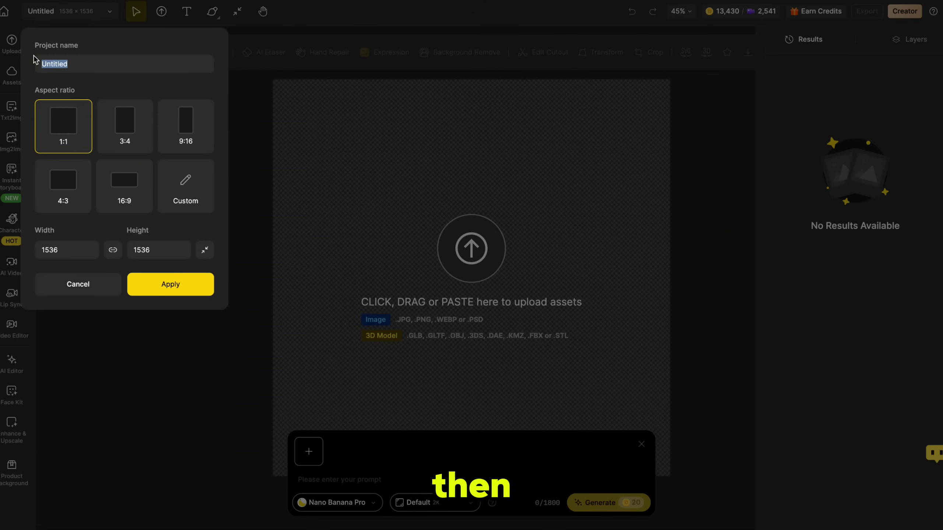
pyautogui.write('Kid Super man')
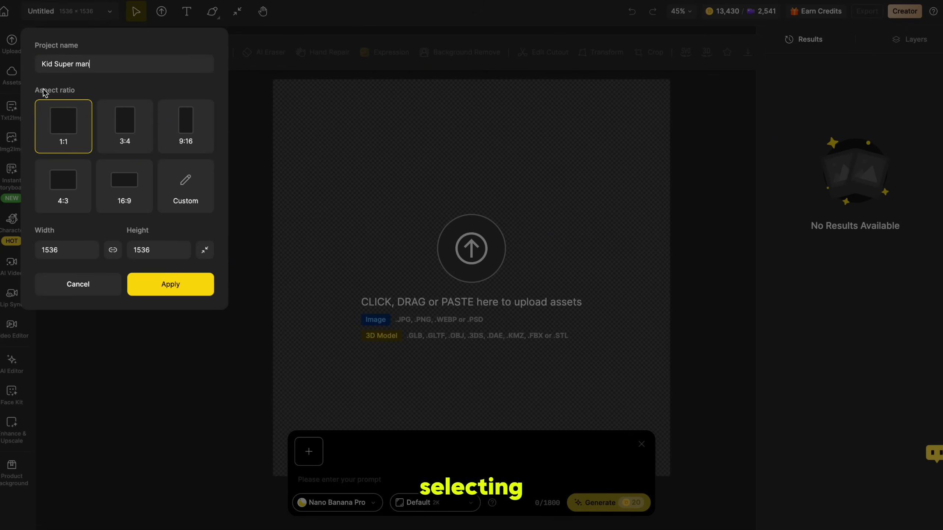
pyautogui.click(182, 291)
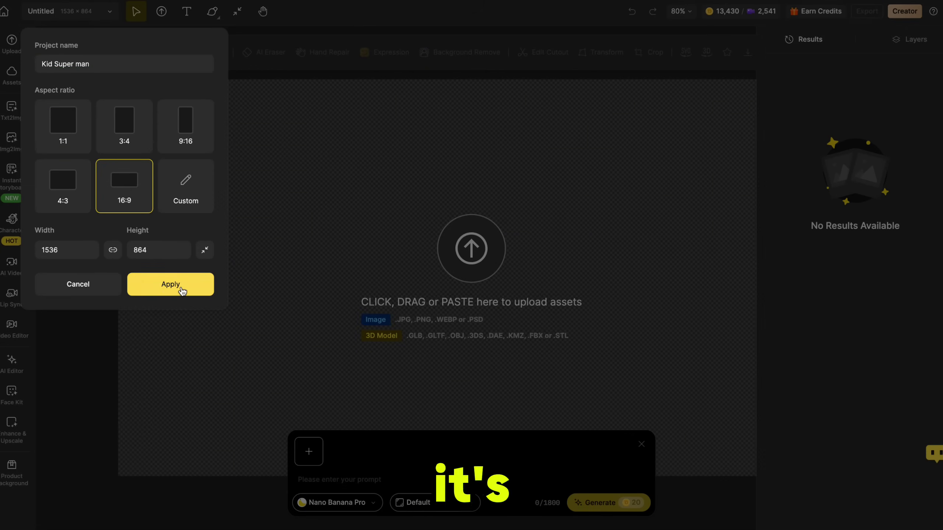
pyautogui.click(279, 211)
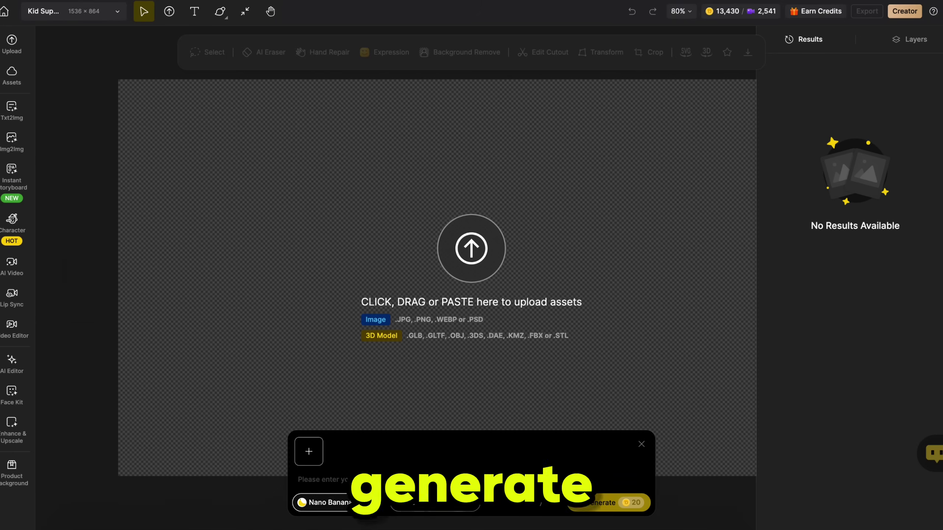
# Step: Check the image model list and keep Nano Banana Pro selected
pyautogui.click(326, 502)
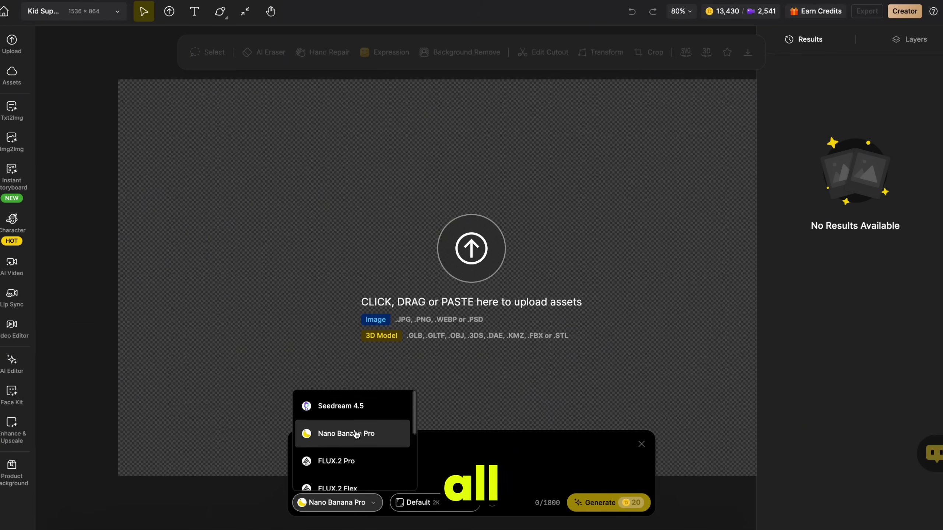
pyautogui.scroll(-3, 352, 456)
pyautogui.scroll(-1, 354, 464)
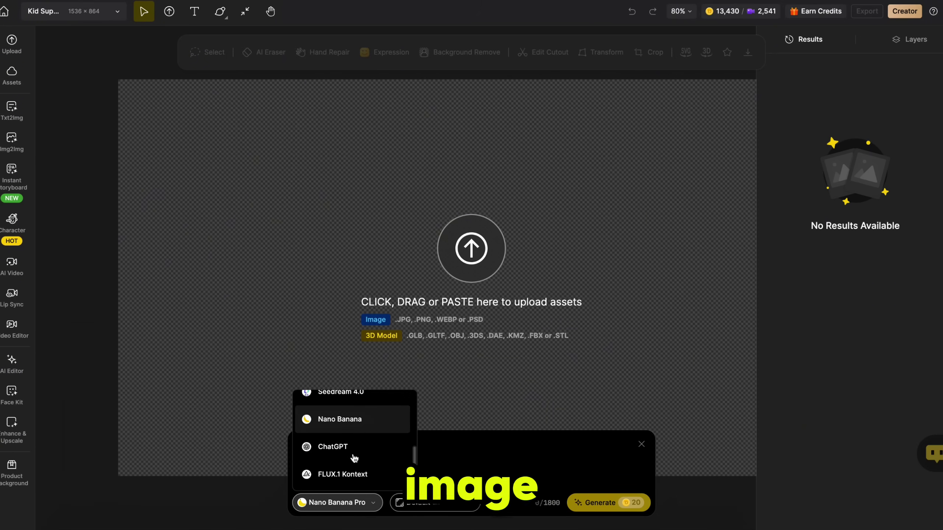
pyautogui.scroll(3, 355, 465)
pyautogui.scroll(2, 364, 445)
pyautogui.click(368, 437)
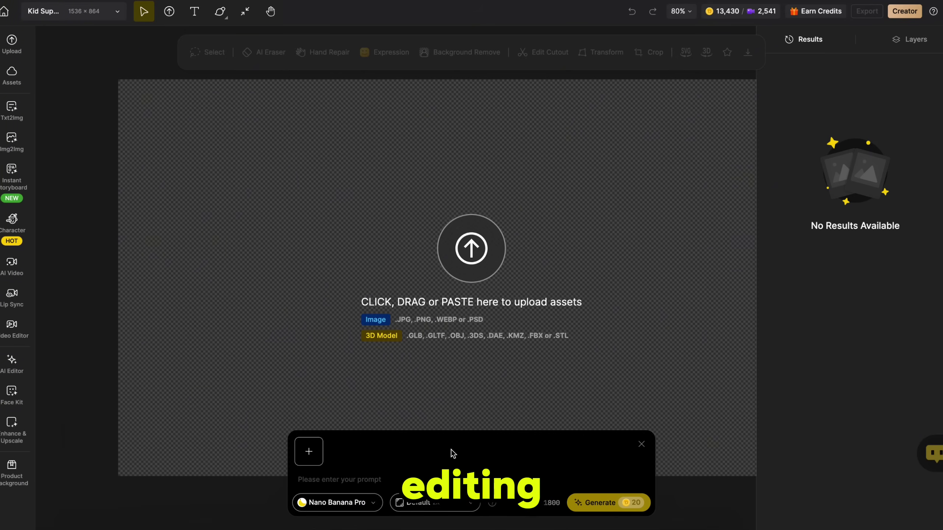
pyautogui.moveTo(12, 111)
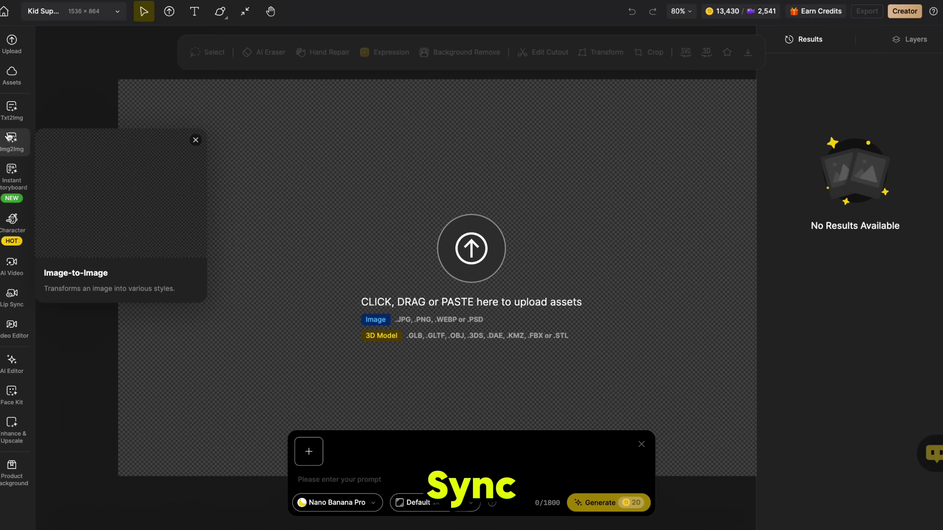
# Step: Open Txt2Img and browse its style library while Dzine General stays selected
pyautogui.click(12, 107)
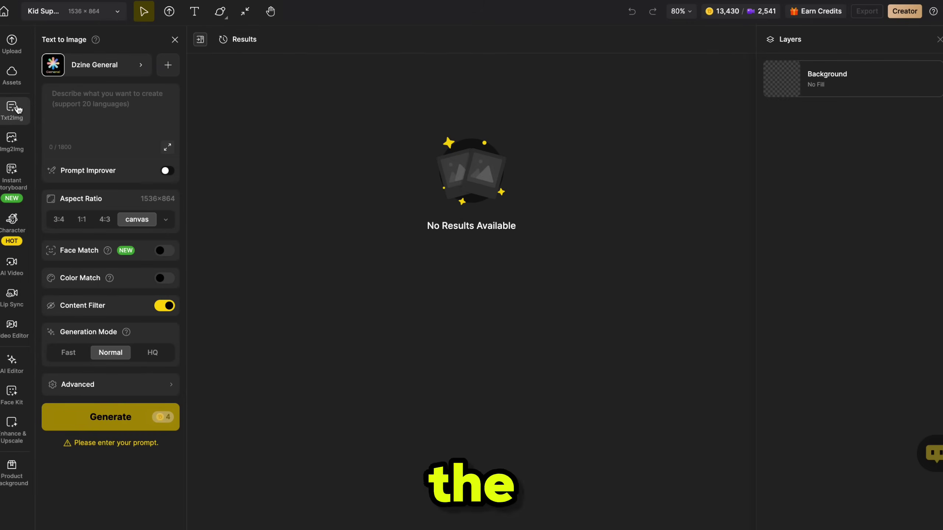
pyautogui.click(133, 72)
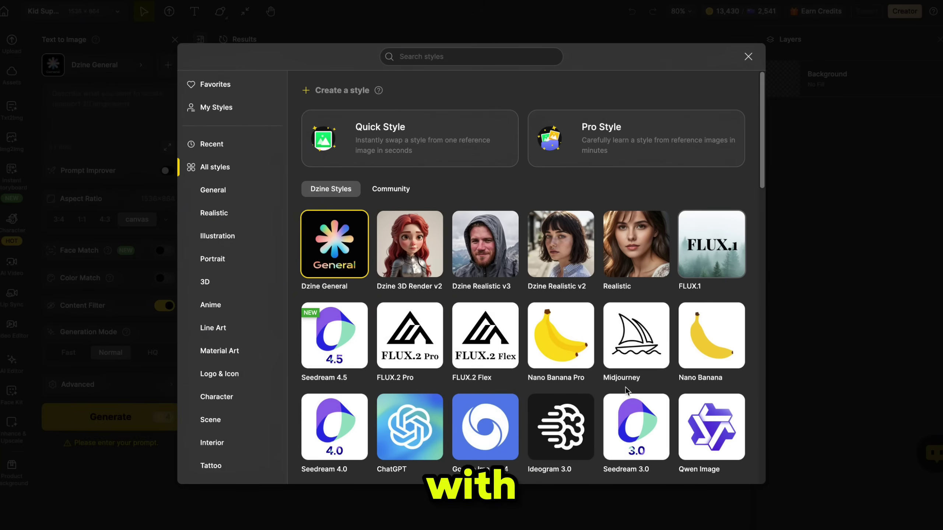
pyautogui.scroll(-3, 625, 389)
pyautogui.scroll(-5, 625, 388)
pyautogui.scroll(-5, 625, 388)
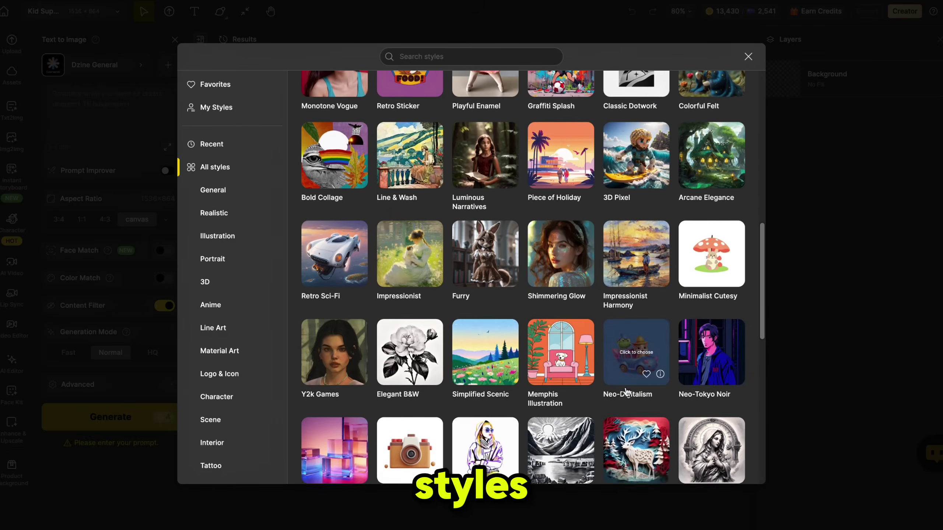
pyautogui.scroll(-5, 627, 391)
pyautogui.scroll(15, 608, 382)
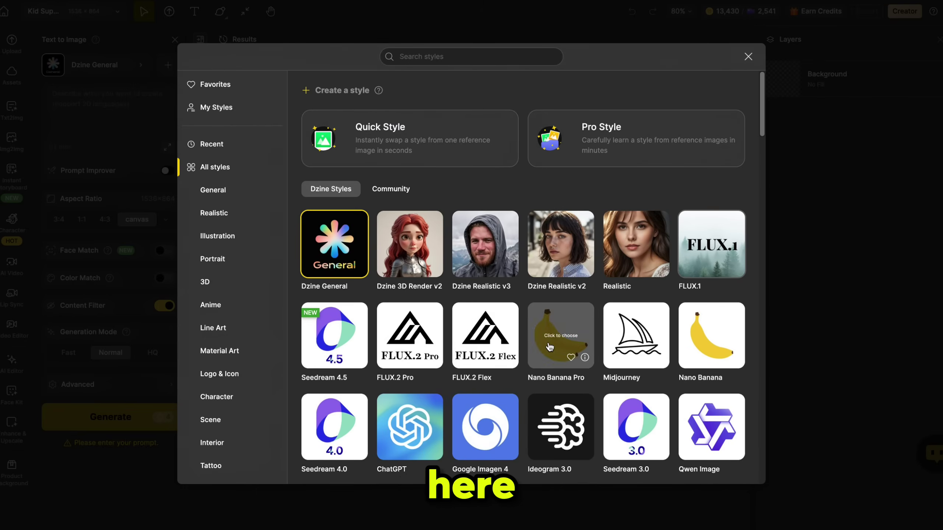
# Step: Choose Nano Banana Pro as the model and select ChatGPT's Scene 1 image prompt
pyautogui.click(566, 339)
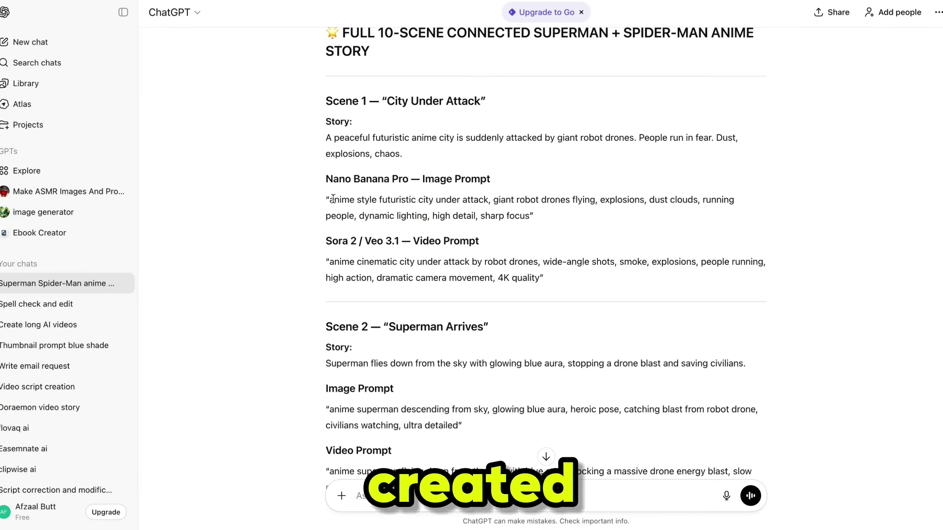
pyautogui.moveTo(416, 209); pyautogui.dragTo(532, 216)
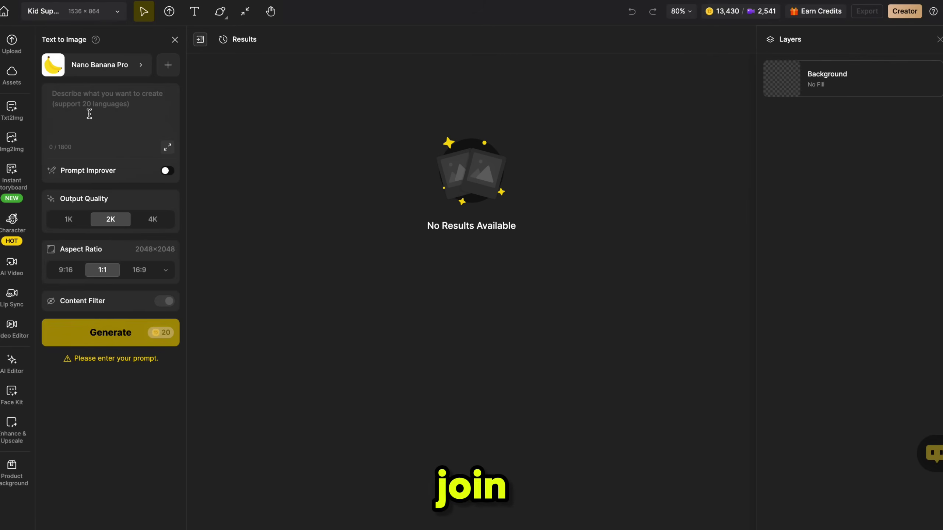
# Step: Paste the Scene 1 prompt and generate the 4K 16:9 kid scientist lab image
pyautogui.write('anime style futuristic city under attack, giant robot drones flying, explosions, dust clouds, running people, dynamic lighting, high detail, sharp focus”')
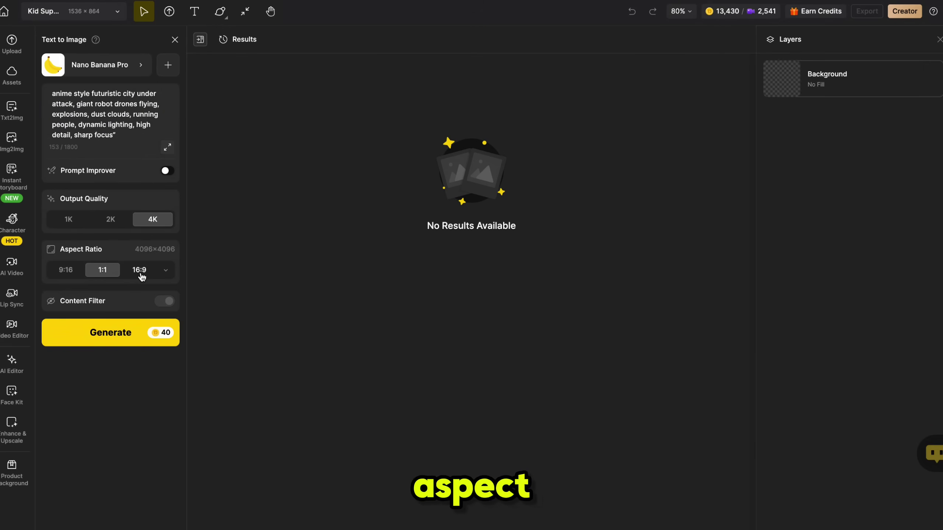
pyautogui.click(124, 337)
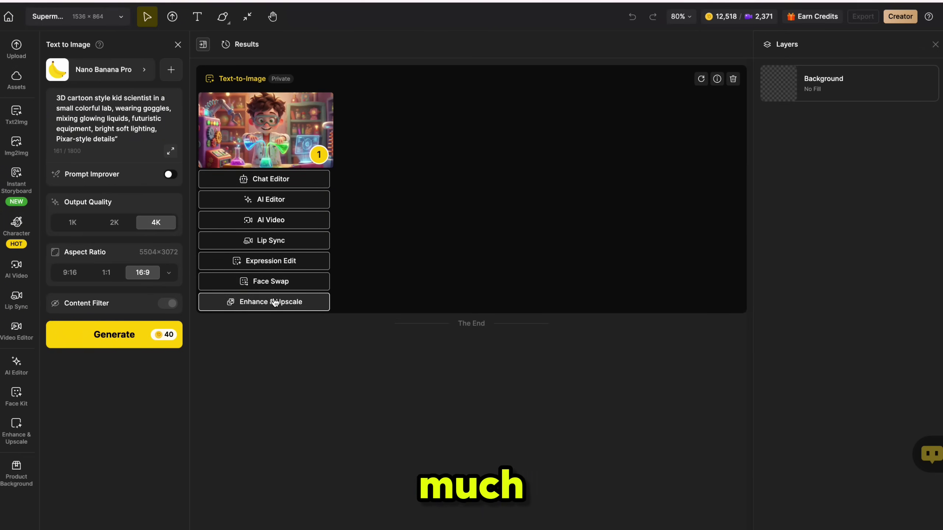
pyautogui.moveTo(266, 130)
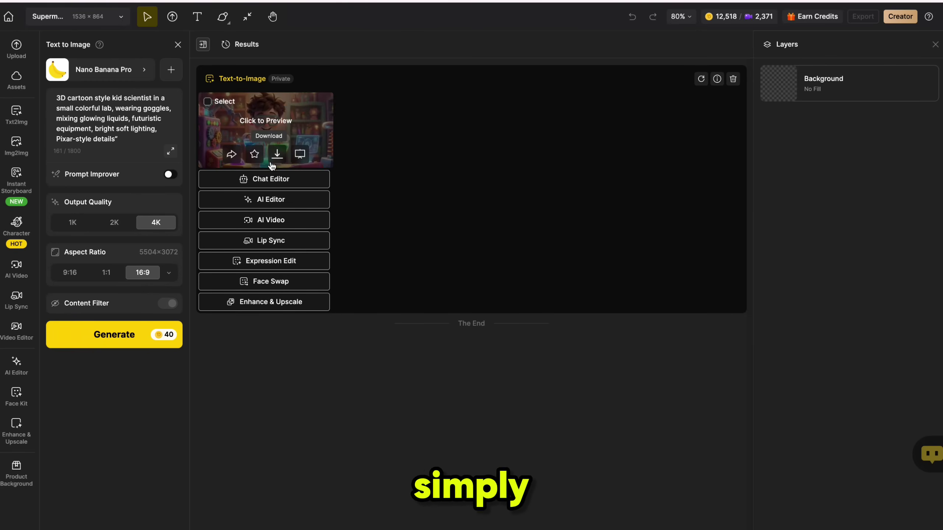
# Step: Download the kid scientist image, place it on the canvas, and attach it as reference
pyautogui.click(277, 153)
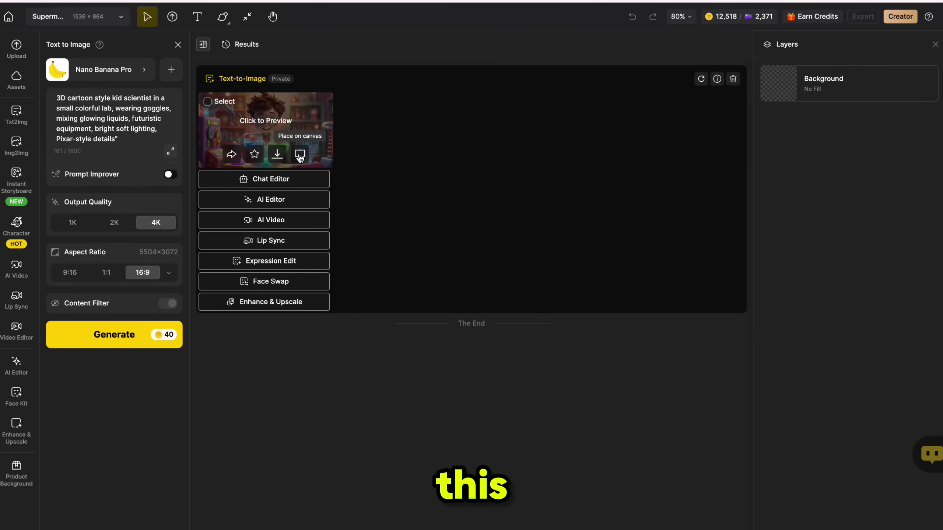
pyautogui.click(299, 154)
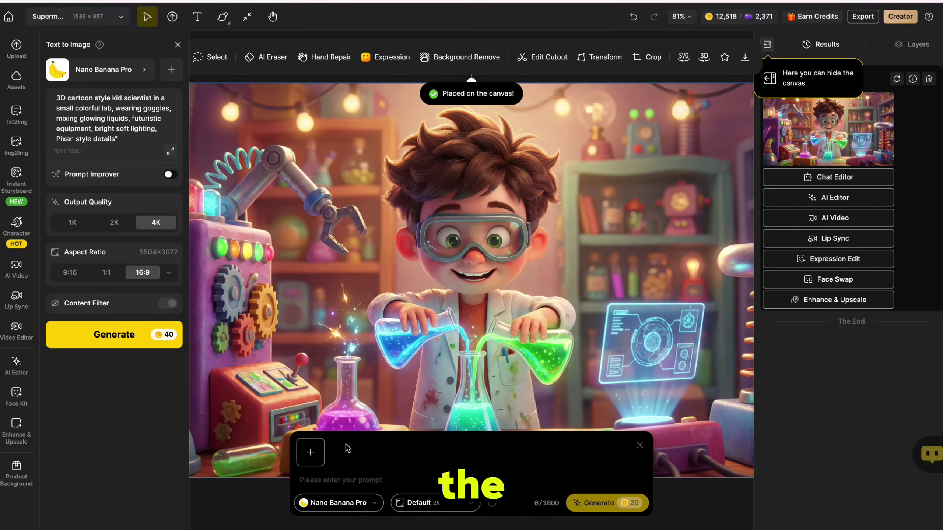
pyautogui.click(319, 460)
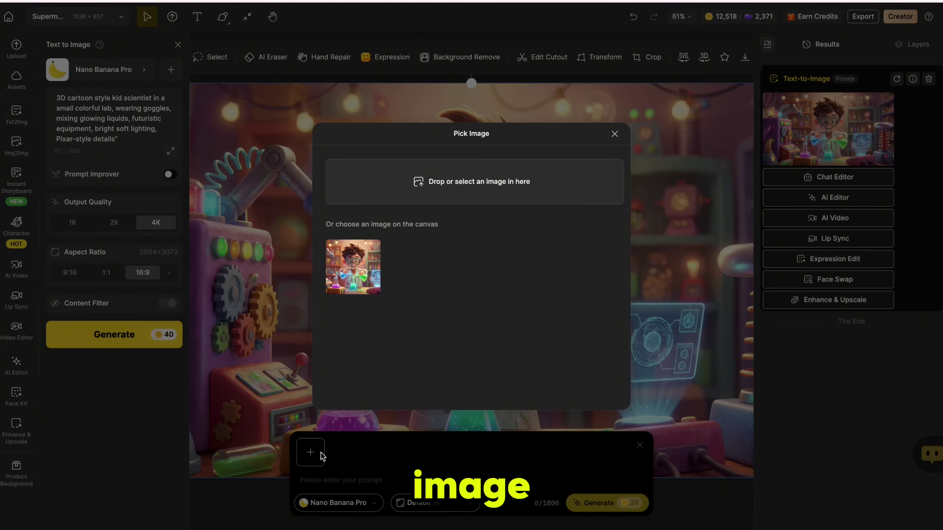
pyautogui.click(361, 274)
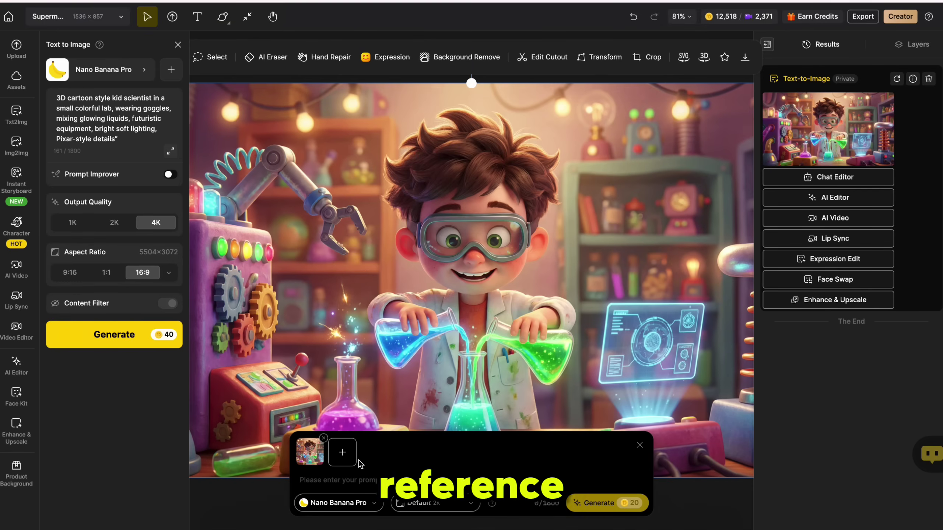
# Step: Keep Nano Banana Pro as the model and set the output to 16:9 at 4K
pyautogui.click(339, 502)
pyautogui.scroll(-3, 354, 431)
pyautogui.scroll(-1, 353, 435)
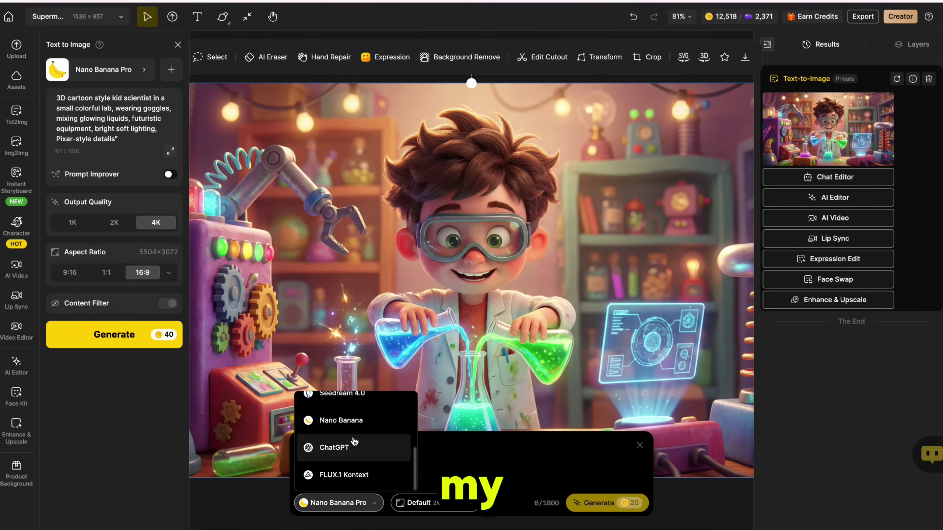
pyautogui.scroll(1, 355, 440)
pyautogui.scroll(3, 355, 441)
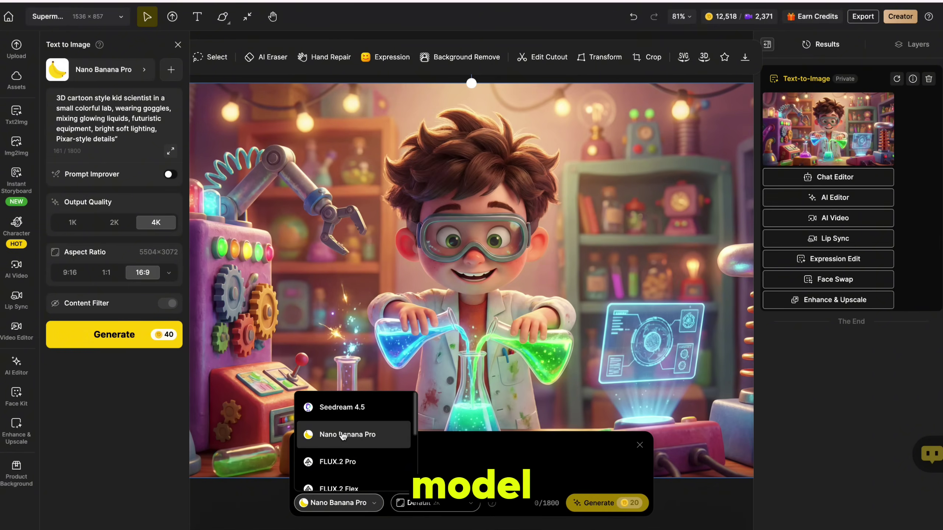
pyautogui.click(342, 436)
pyautogui.click(452, 508)
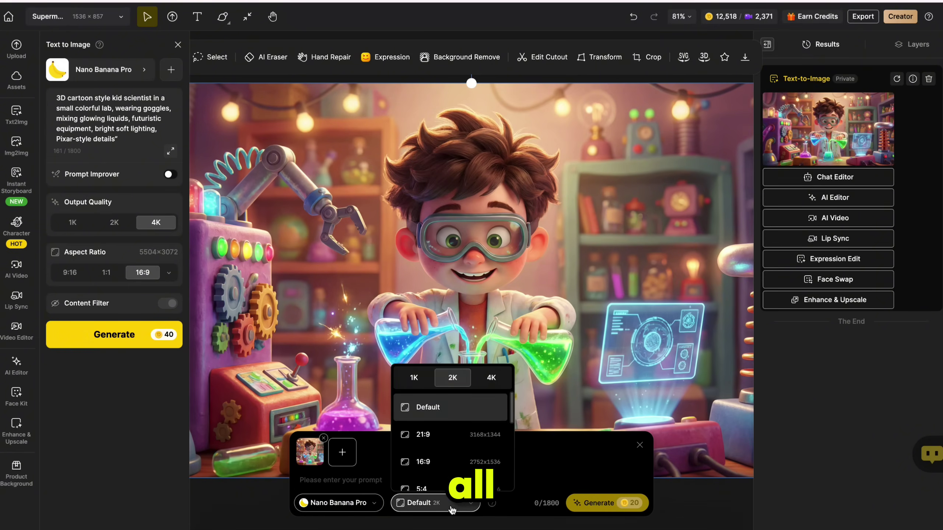
pyautogui.click(432, 471)
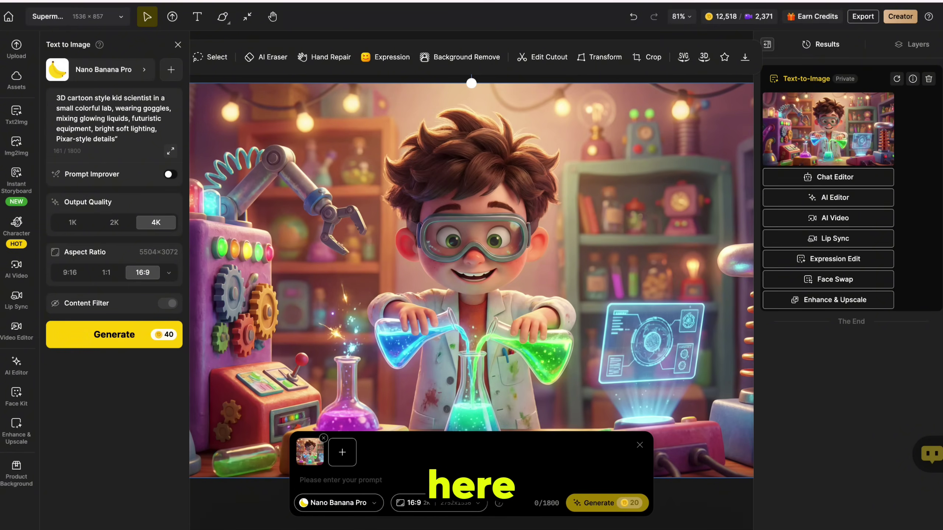
pyautogui.click(442, 505)
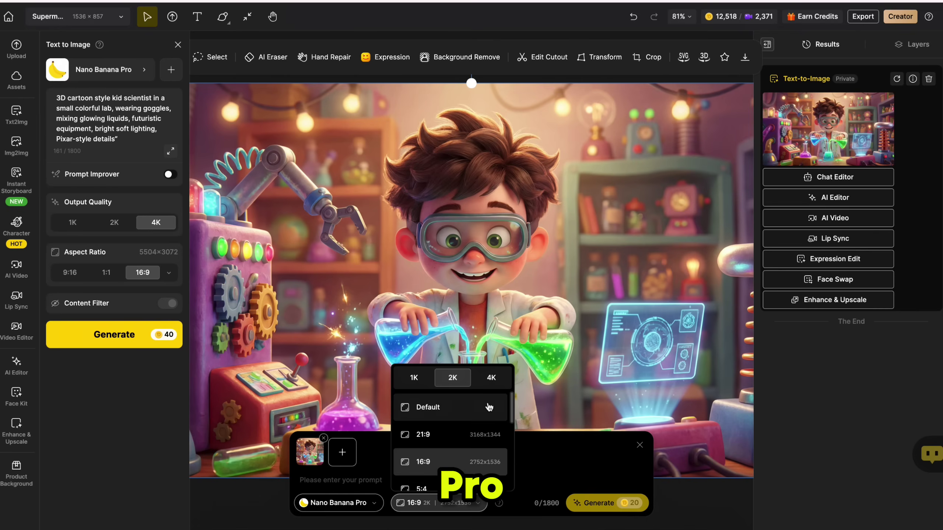
pyautogui.click(497, 382)
# Step: Generate the kid scientist holding a glowing blue formula in a test tube
pyautogui.click(564, 481)
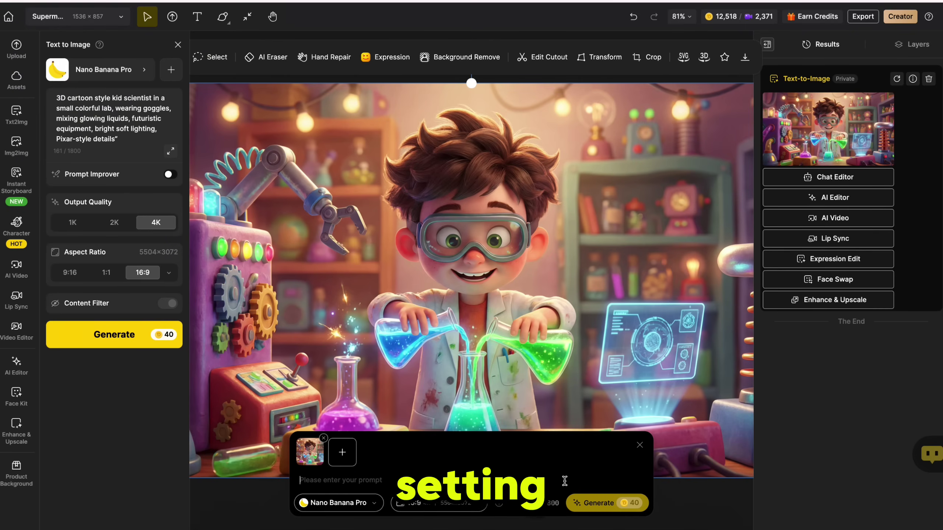
pyautogui.write('3D cartoon kid scientist holding glowing blue formula in test tube, excited expression, lab background, soft 3D shading, high detail')
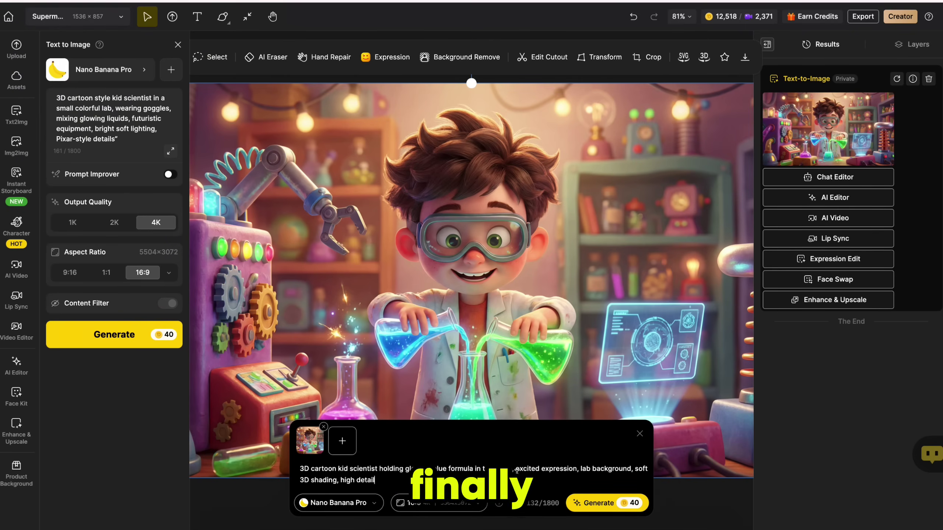
pyautogui.click(591, 504)
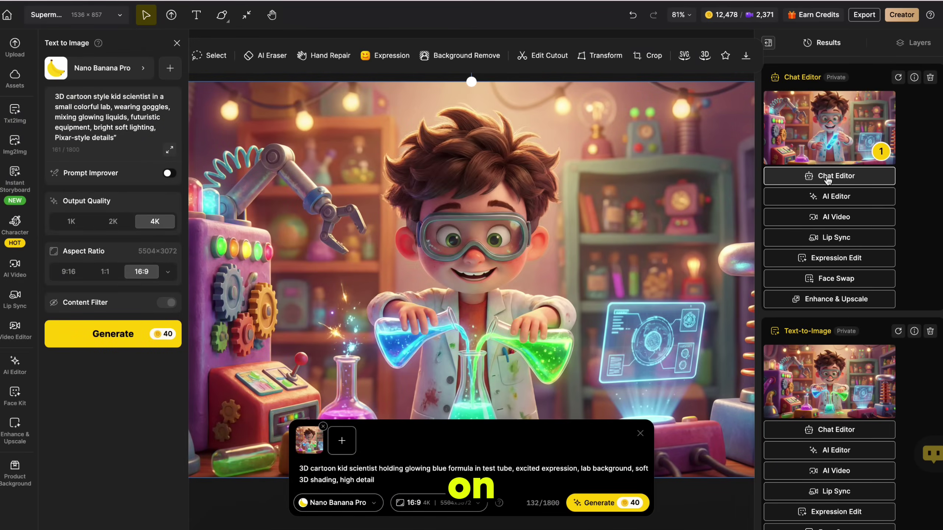
# Step: From the formula result, generate the kid walking into the lab with a surprised expression
pyautogui.click(827, 180)
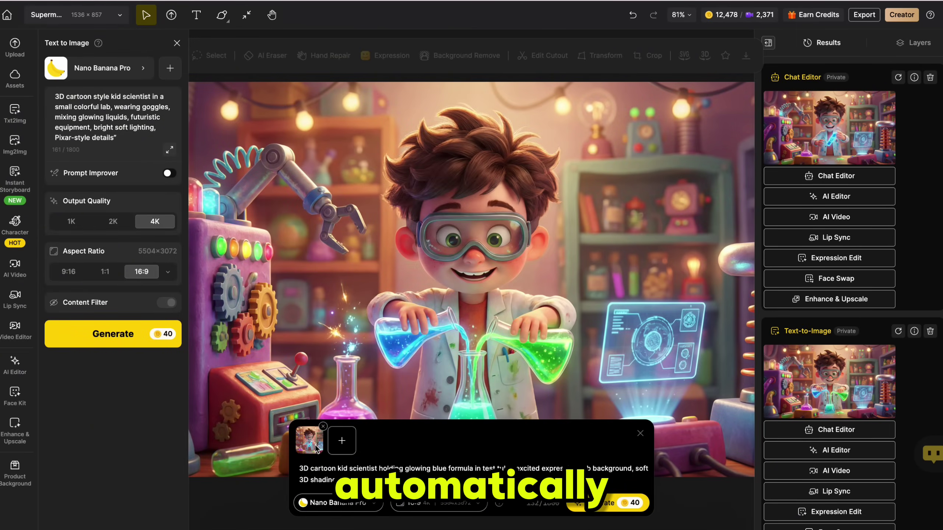
pyautogui.hotkey('ctrl', 'a')
pyautogui.write('3D cartoon kid walking into lab, surprised expression, friendly smile, detailed lab behind them, Pixar style"')
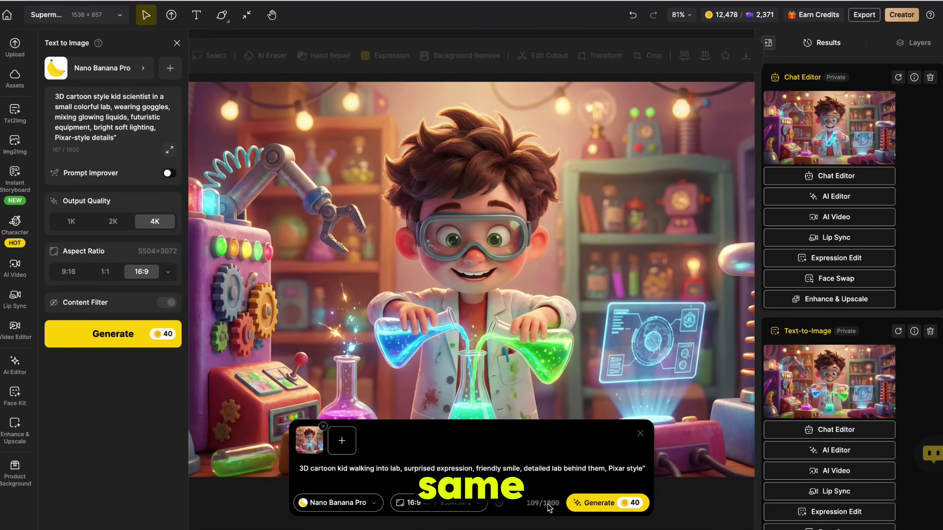
pyautogui.click(604, 503)
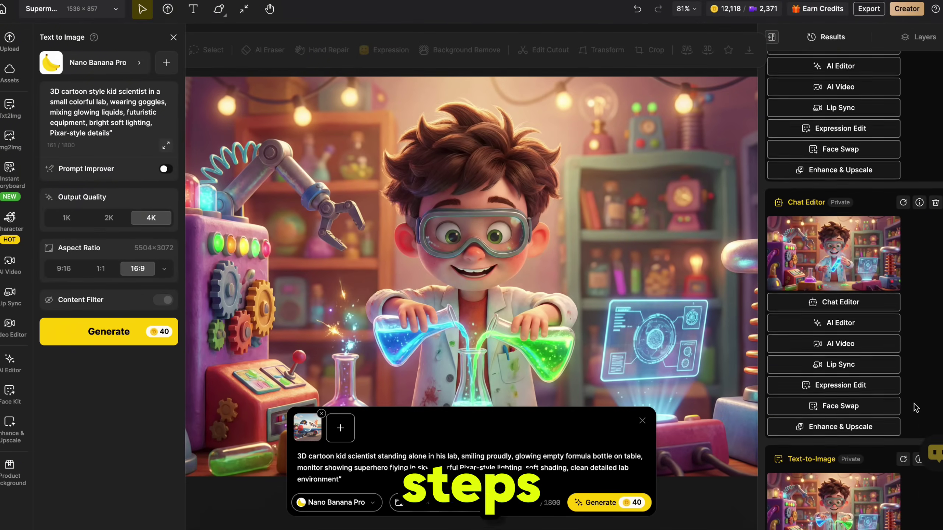
# Step: Scroll up through Results to review the new chat-edited scenes
pyautogui.scroll(10, 913, 404)
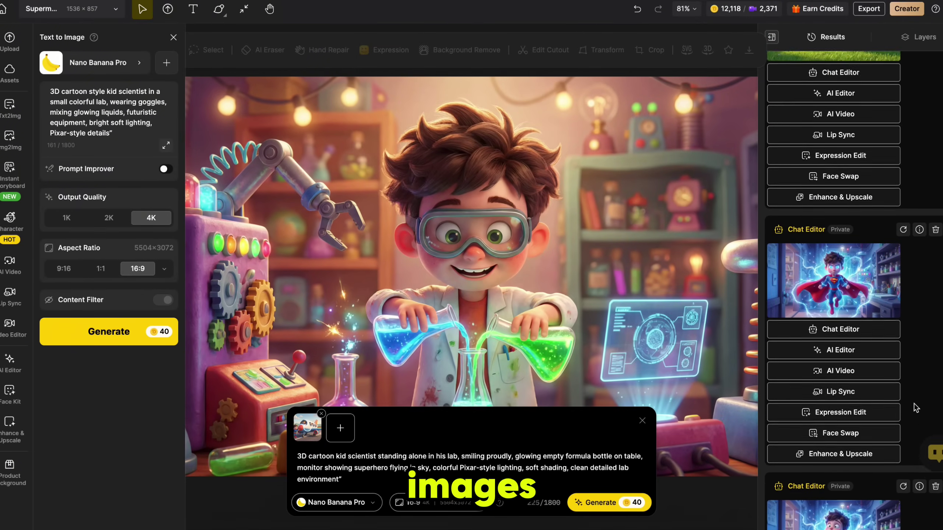
pyautogui.scroll(5, 913, 404)
pyautogui.scroll(5, 913, 404)
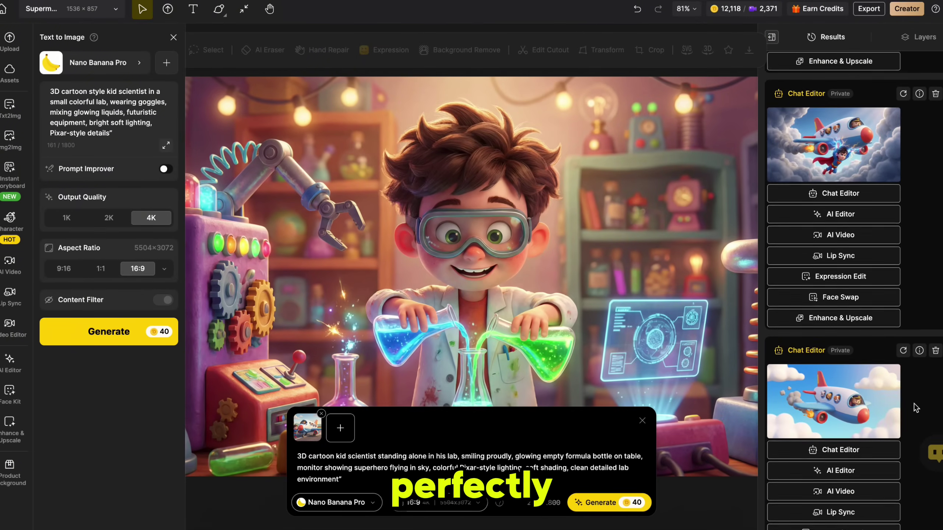
pyautogui.scroll(5, 913, 404)
pyautogui.scroll(5, 913, 404)
pyautogui.scroll(3, 913, 404)
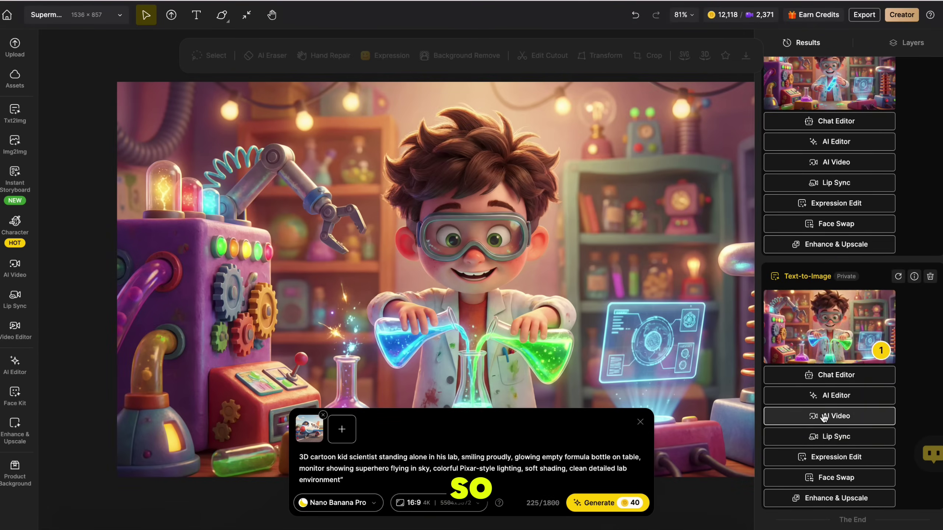
# Step: Send the lab image to AI Video and browse the video model list
pyautogui.click(832, 416)
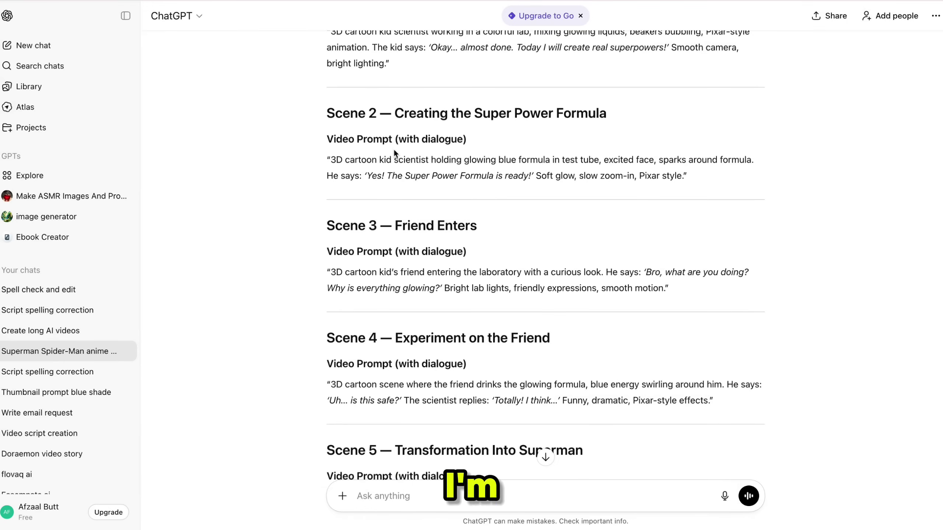
pyautogui.scroll(2, 394, 151)
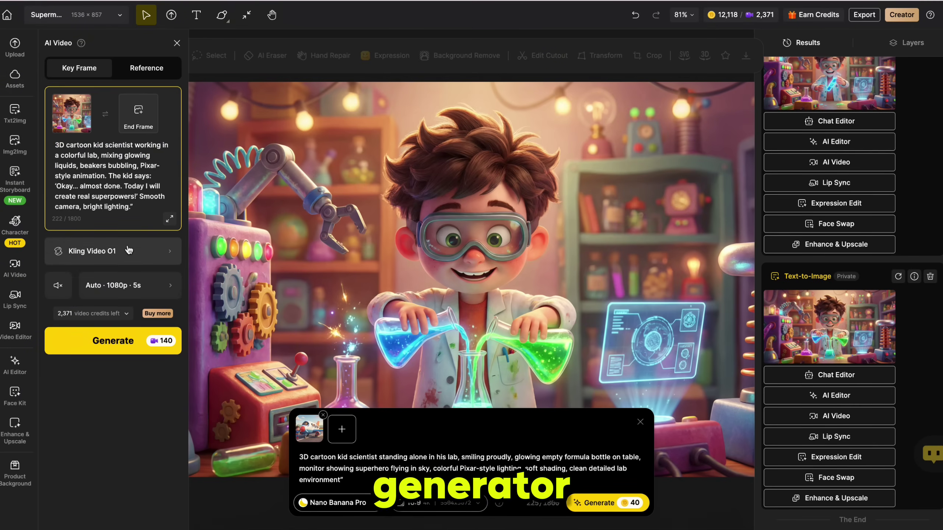
pyautogui.click(146, 259)
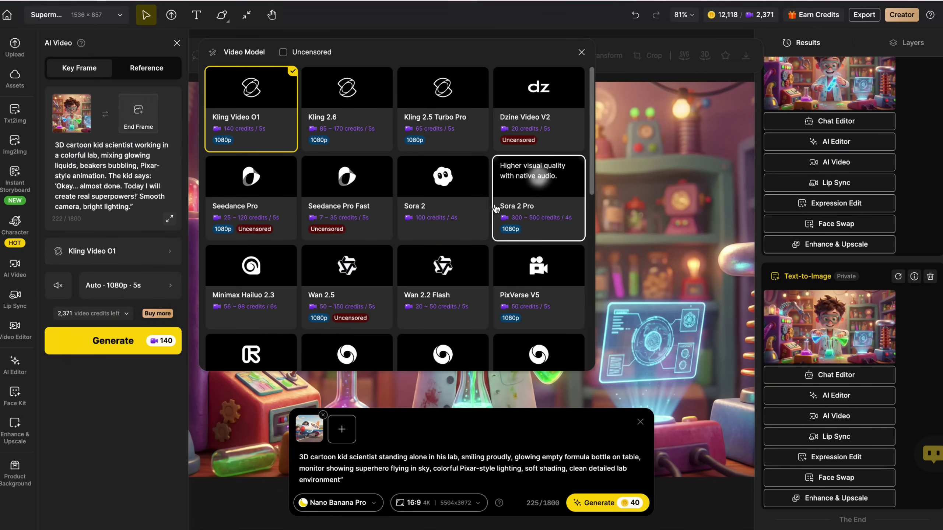
pyautogui.scroll(-2, 284, 211)
pyautogui.scroll(-3, 284, 211)
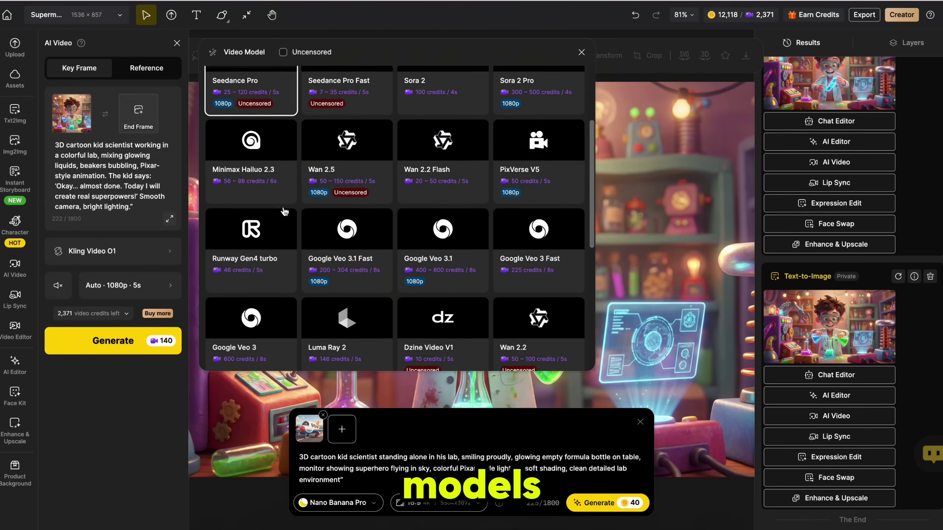
pyautogui.scroll(-2, 267, 215)
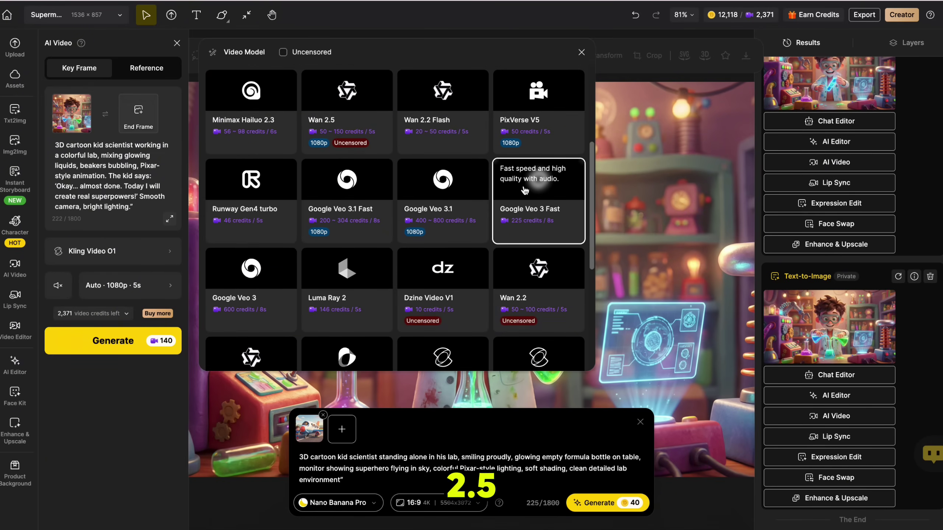
pyautogui.scroll(-1, 538, 182)
pyautogui.scroll(-2, 538, 182)
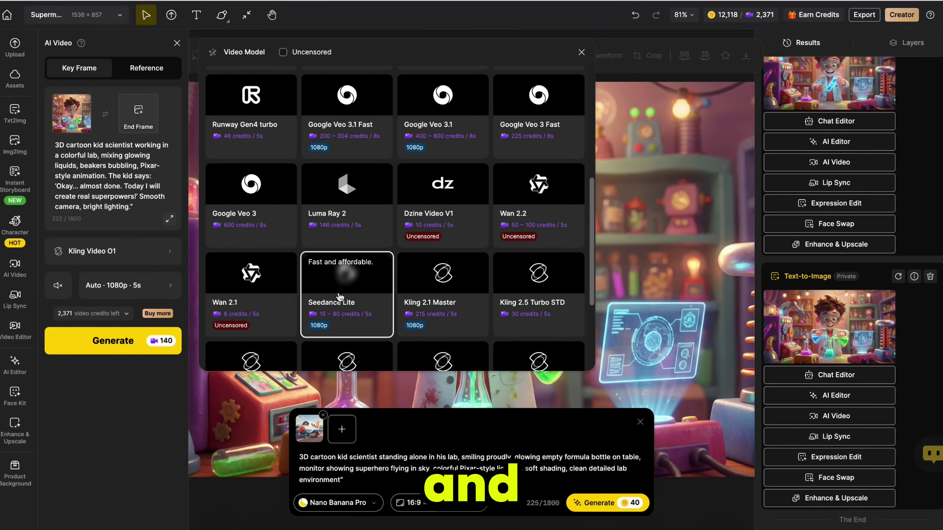
pyautogui.scroll(-3, 441, 284)
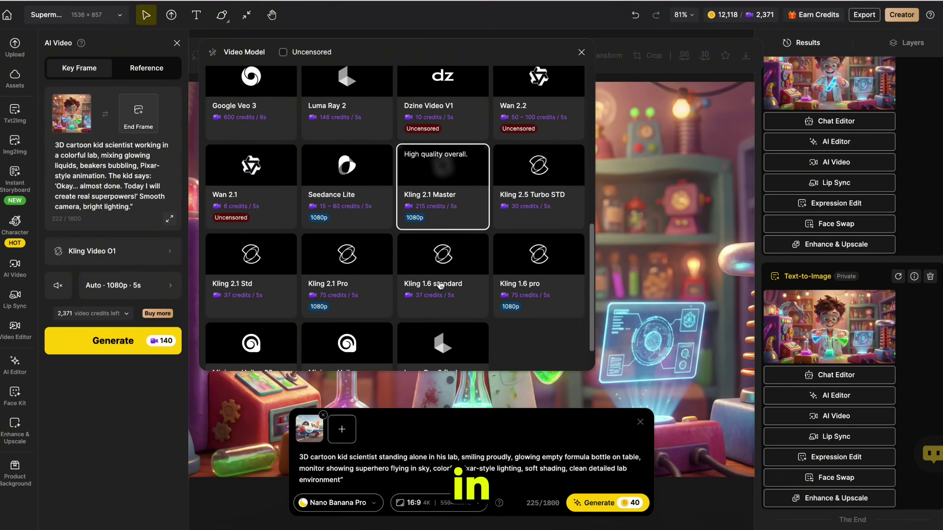
pyautogui.scroll(6, 440, 283)
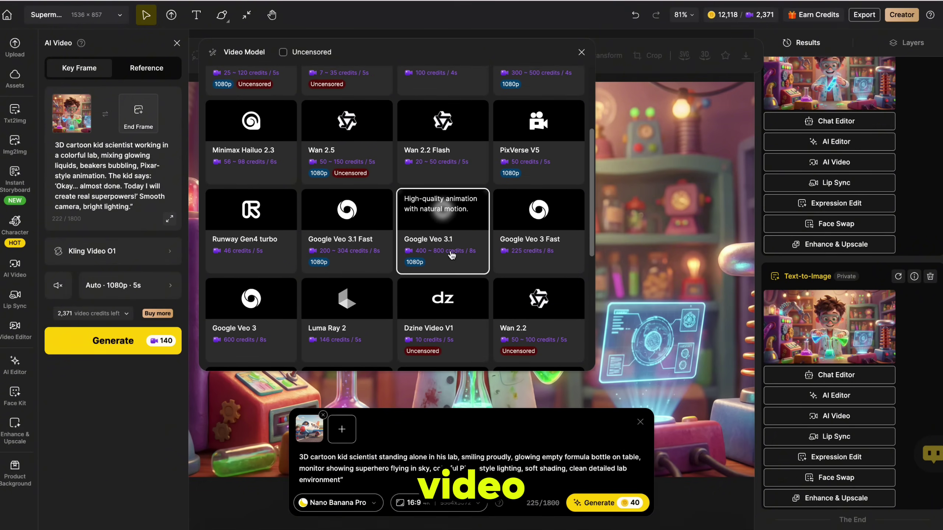
# Step: Choose Google Veo 3.1 Fast and turn on generated sound
pyautogui.click(352, 232)
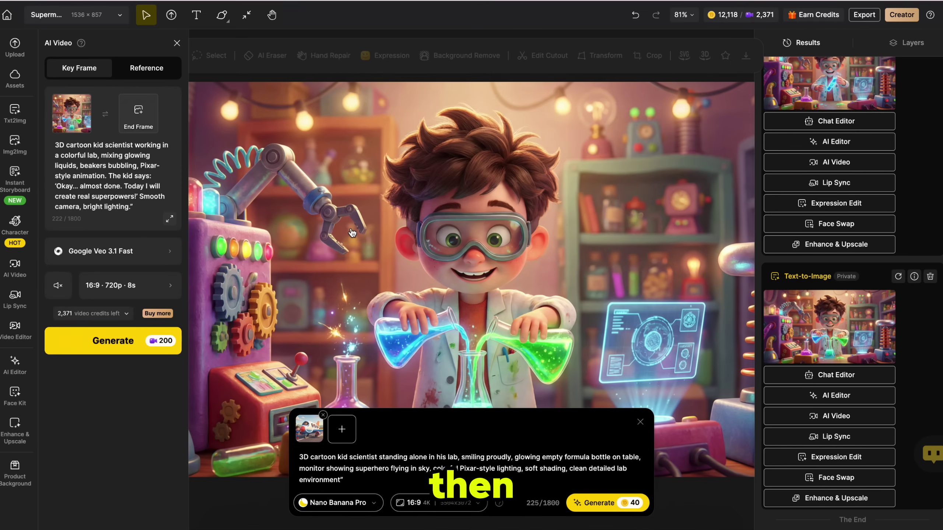
pyautogui.click(154, 294)
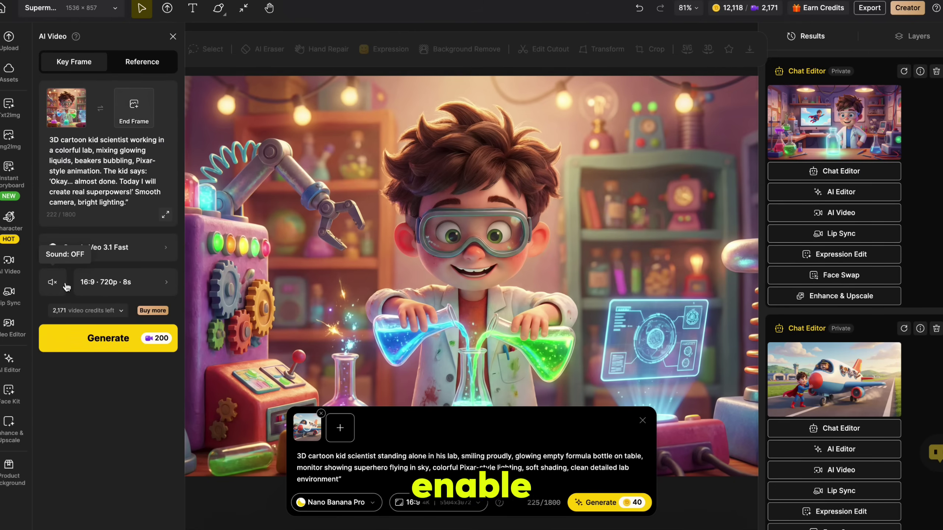
pyautogui.click(52, 292)
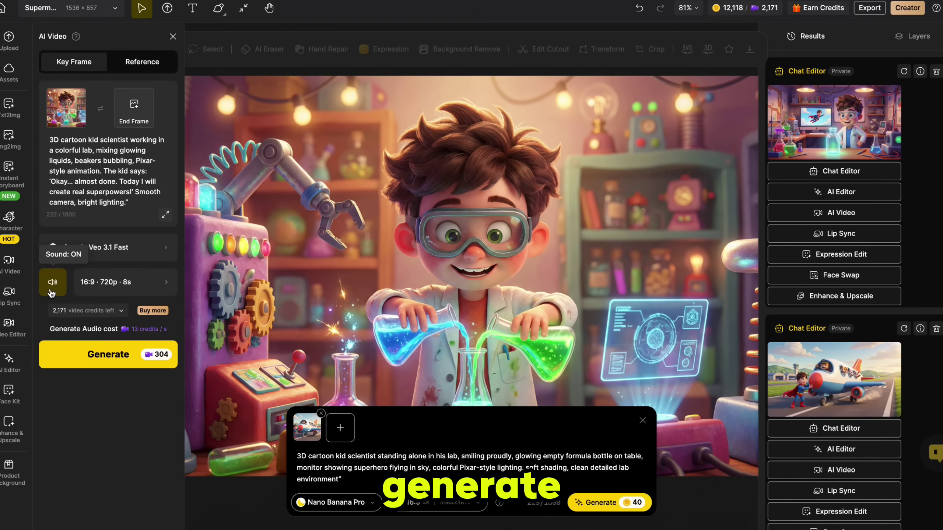
# Step: Generate the 8-second lab-scene video, spending 304 video credits
pyautogui.click(117, 357)
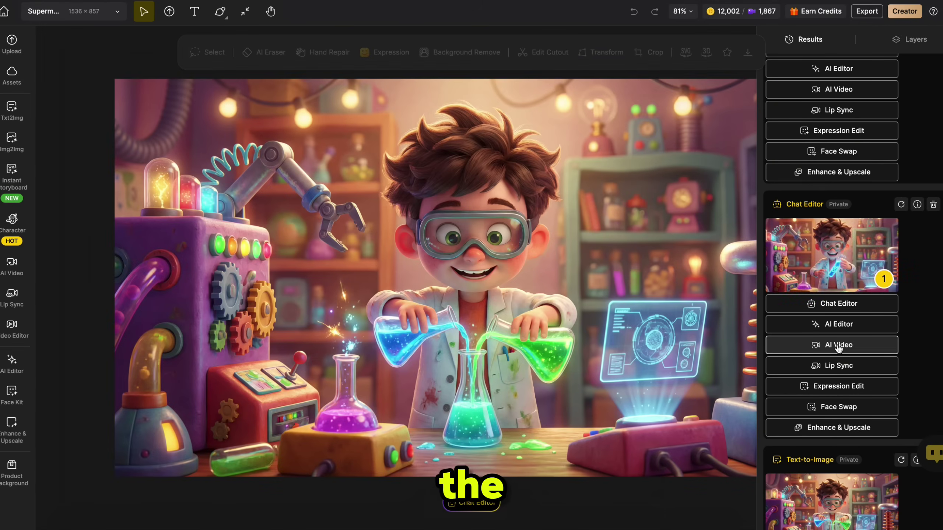
# Step: Send the formula scene image to AI Video and replace its prompt with the next scene's
pyautogui.click(837, 345)
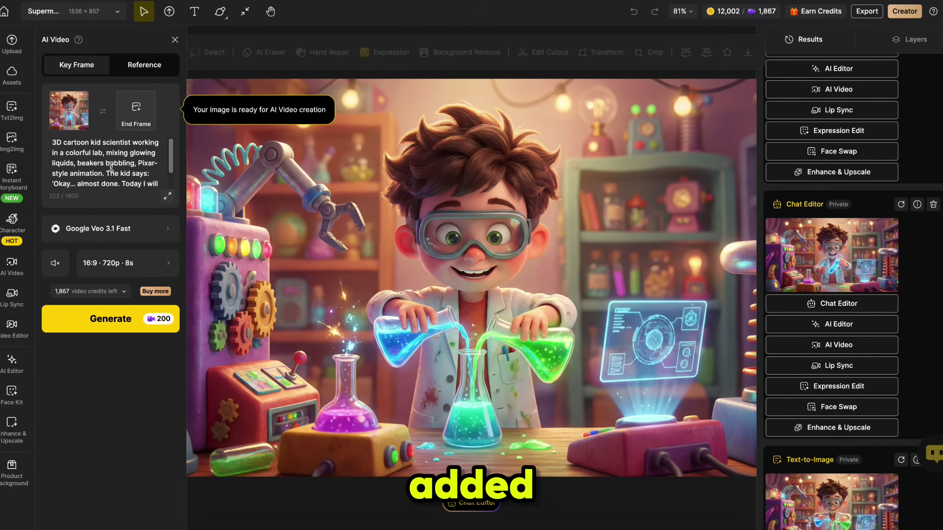
pyautogui.click(94, 167)
pyautogui.hotkey('ctrl', 'a')
pyautogui.write('3D cartoon kid scientist holding glowing blue formula in test tube, excited face, sparks around formula. He says: ‘Yes! The Super Power Formula is ready!’ Soft glow, slow zoom-in, Pixar style.’')
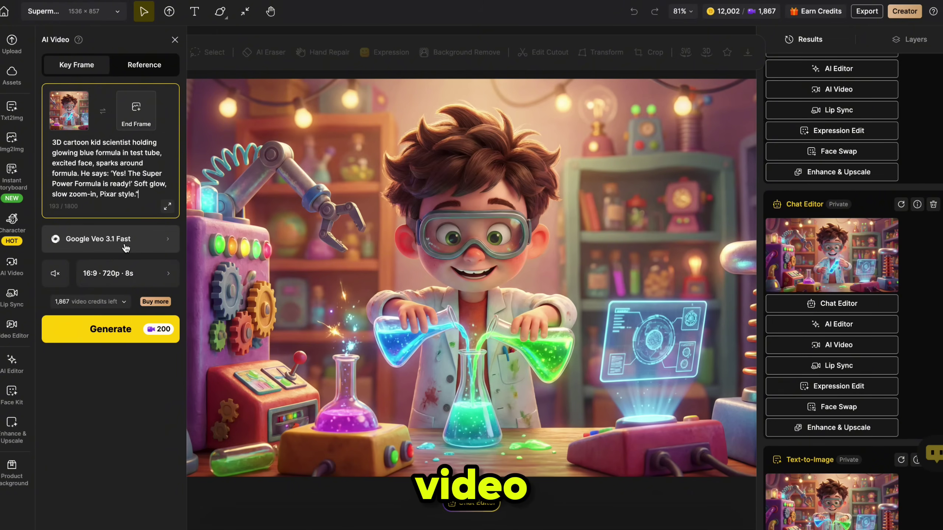
# Step: Switch the video model to Wan 2.6, keep single shot, and set 10 seconds
pyautogui.click(111, 239)
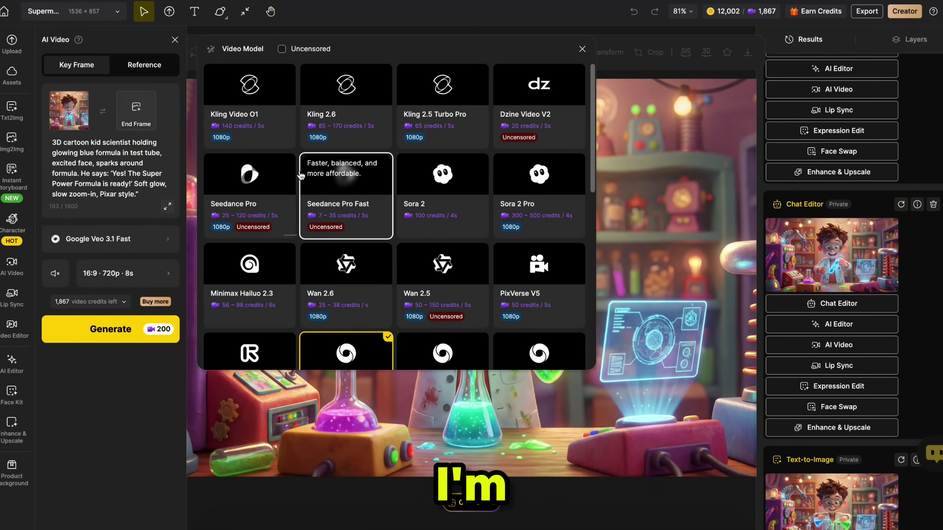
pyautogui.scroll(-1, 430, 197)
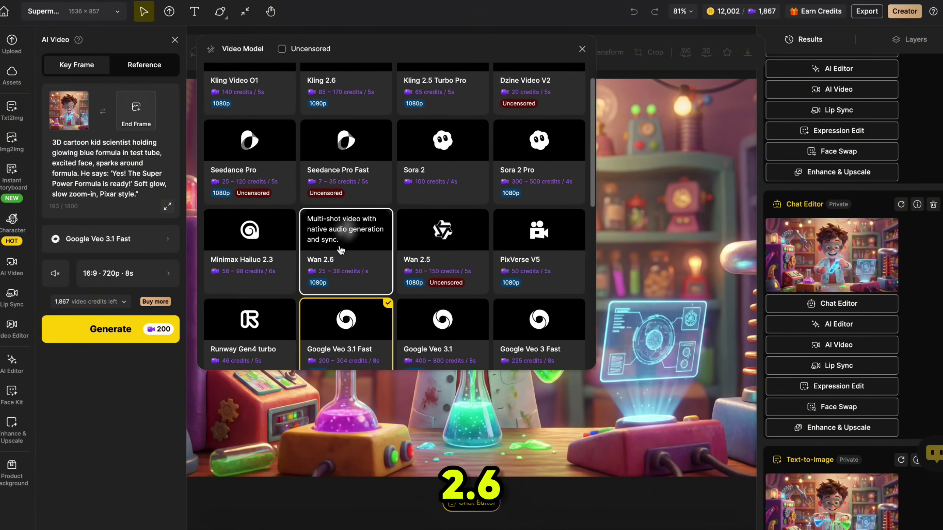
pyautogui.click(347, 265)
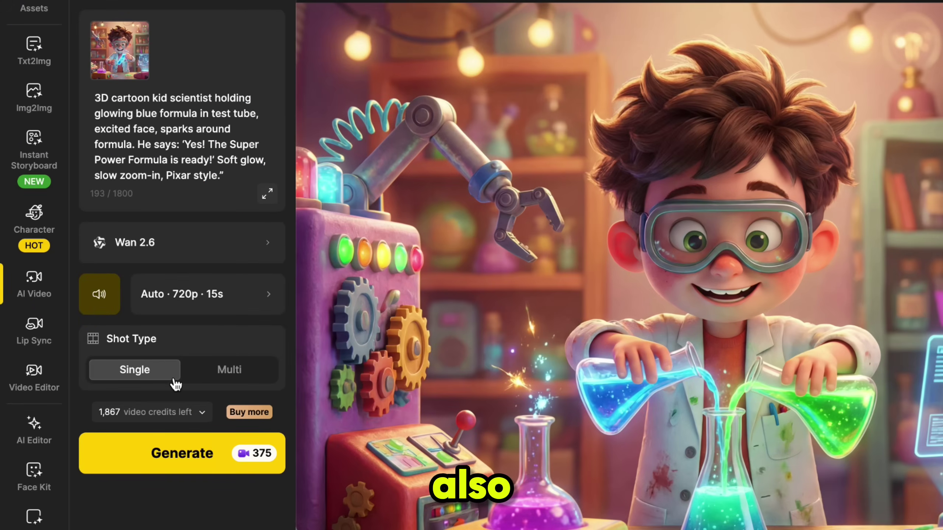
pyautogui.click(231, 372)
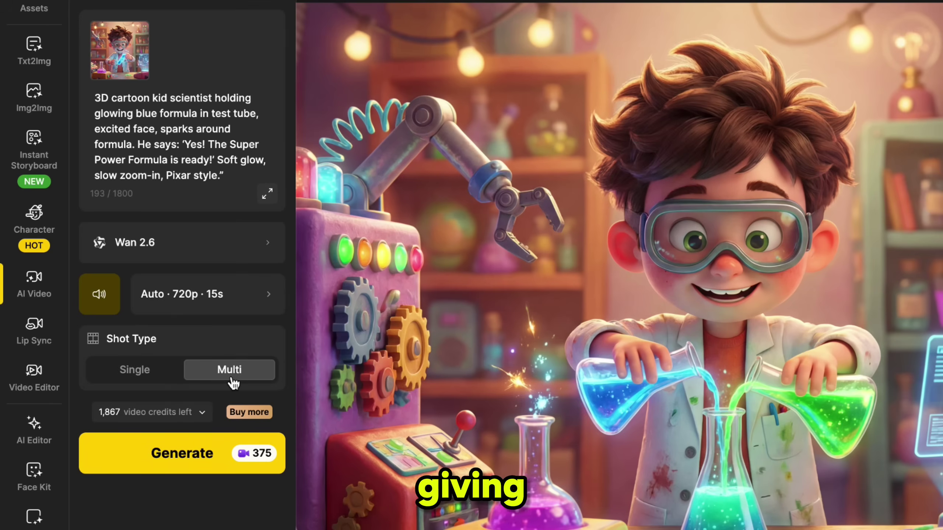
pyautogui.click(162, 385)
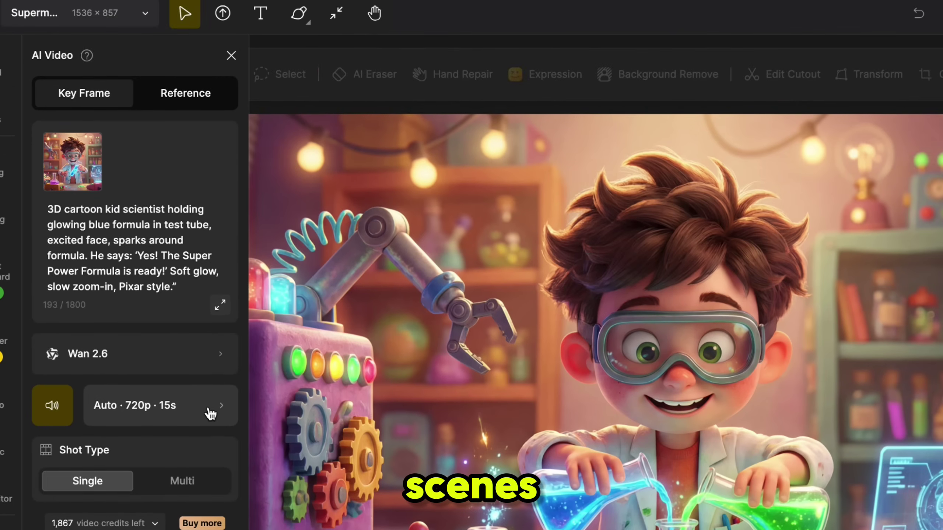
pyautogui.click(210, 413)
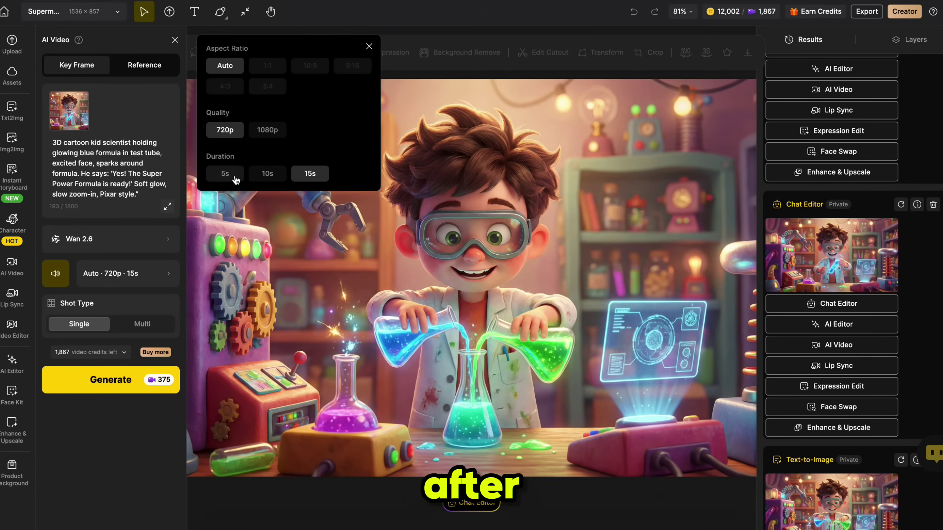
pyautogui.click(274, 177)
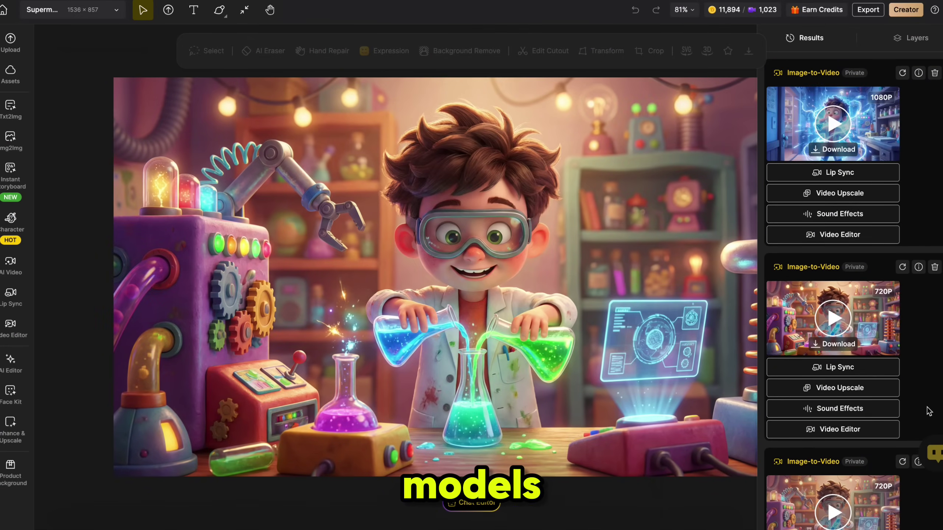
# Step: Send the caped superhero image to Lip Sync, keep its detected face and crop to 16:9
pyautogui.scroll(-4, 927, 334)
pyautogui.scroll(-2, 925, 358)
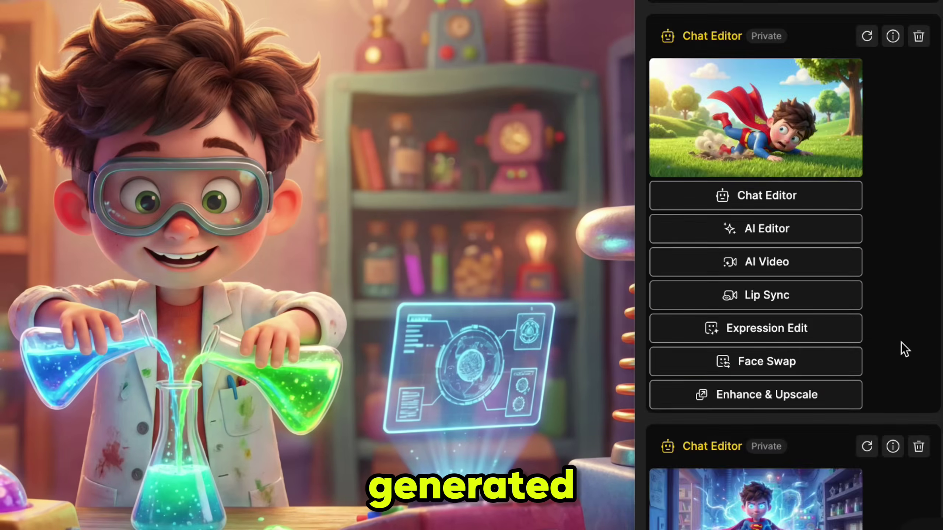
pyautogui.scroll(-11, 901, 342)
pyautogui.scroll(1, 901, 342)
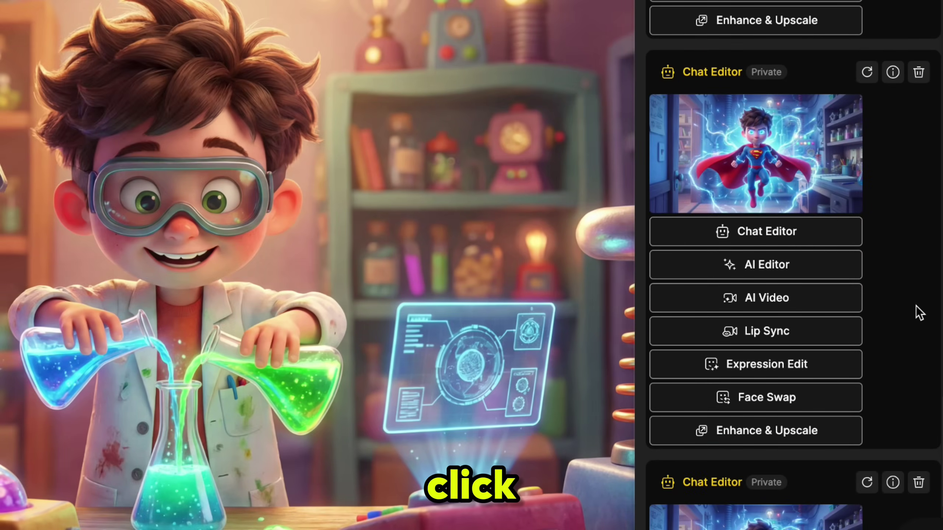
pyautogui.click(752, 337)
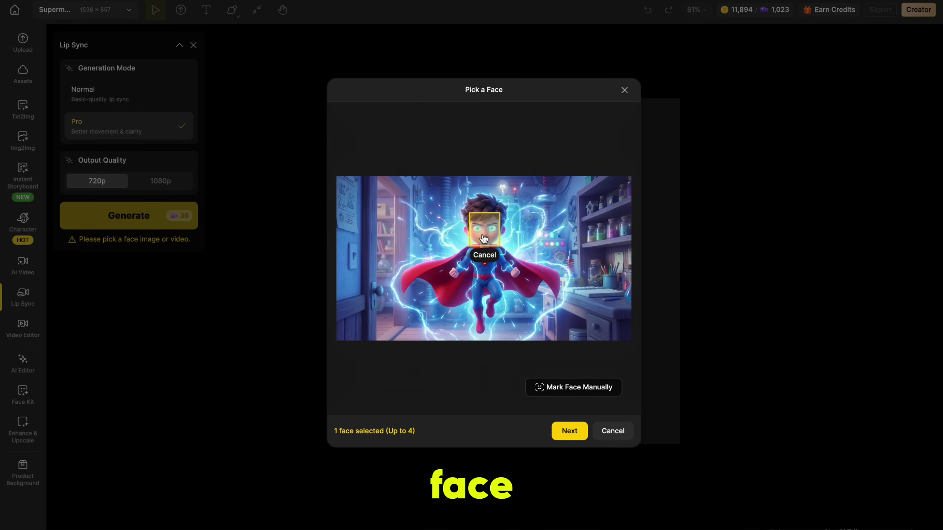
pyautogui.click(569, 431)
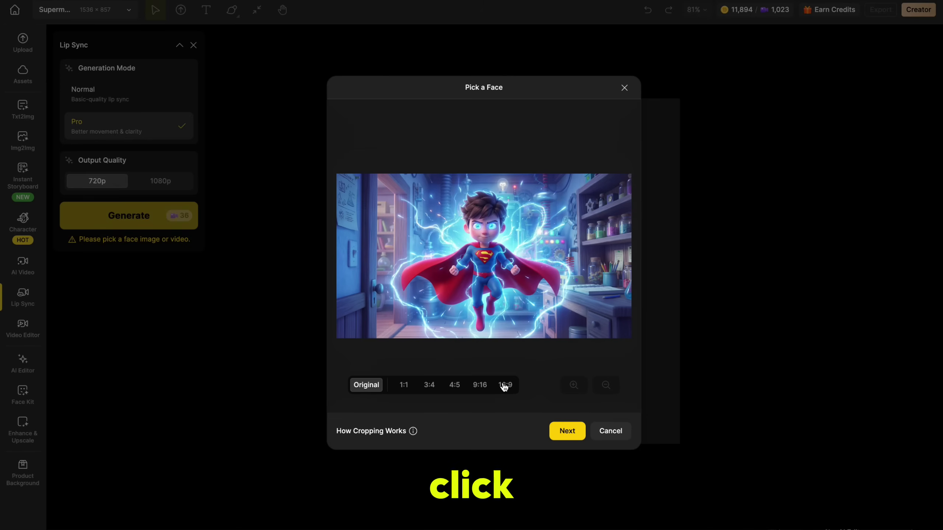
pyautogui.click(504, 386)
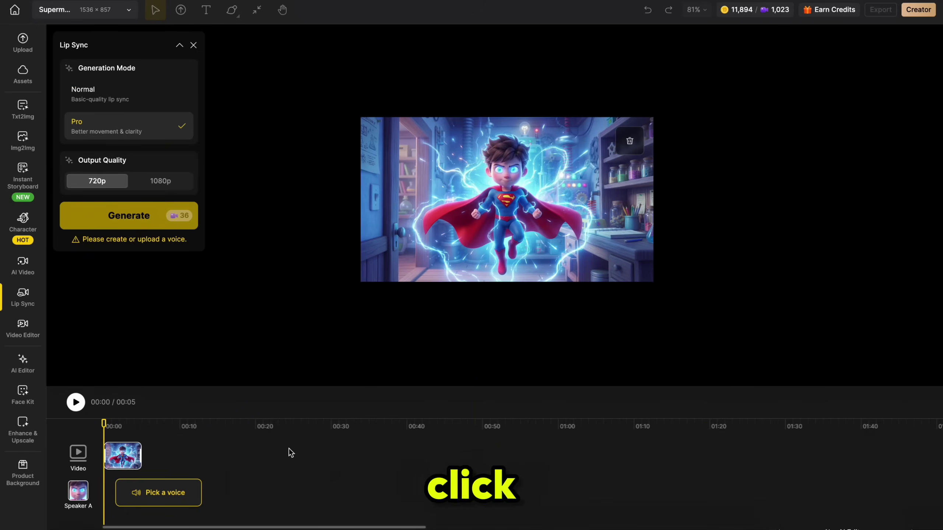
# Step: Give the superhero an uploaded voice file instead of text-to-speech, keeping English
pyautogui.click(164, 498)
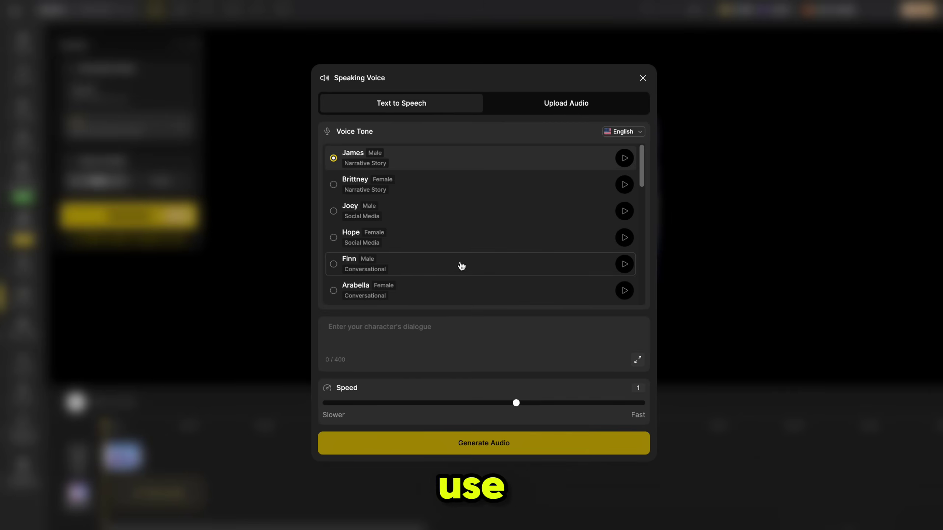
pyautogui.click(569, 103)
pyautogui.click(638, 136)
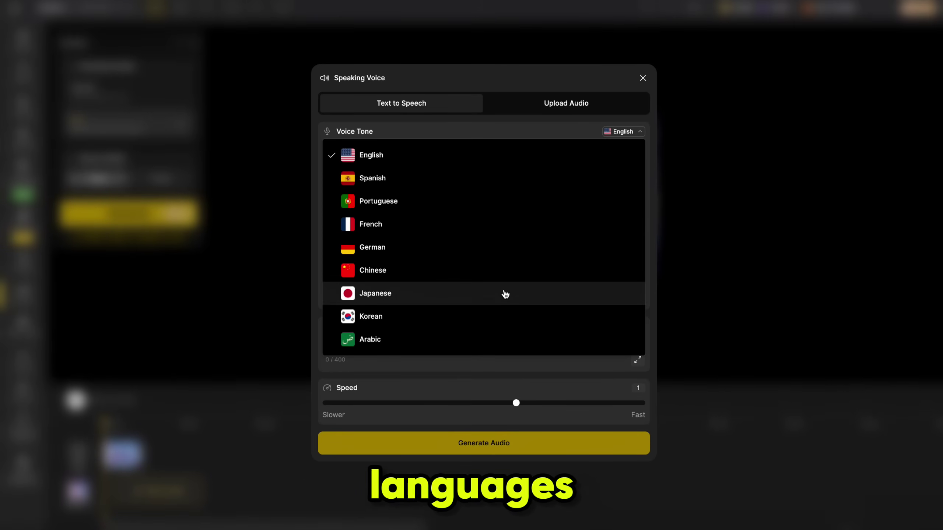
pyautogui.click(633, 131)
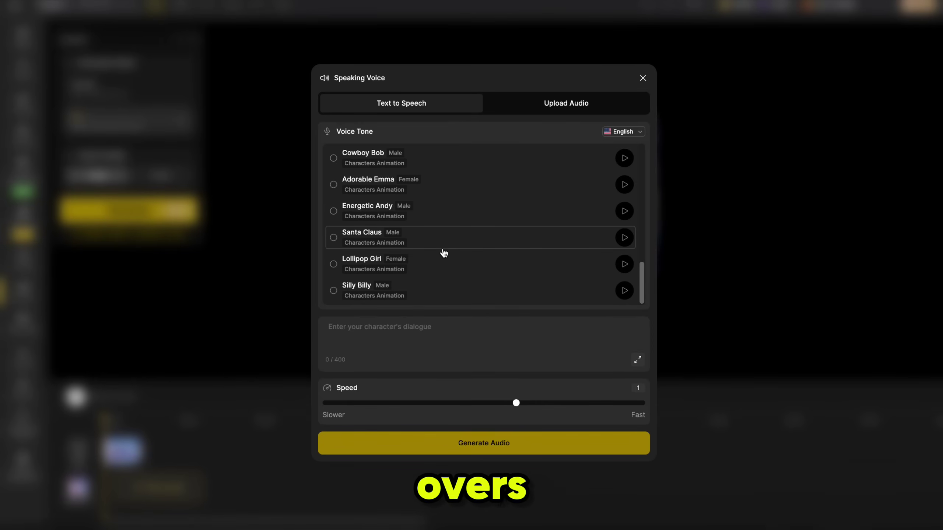
pyautogui.scroll(4, 333, 279)
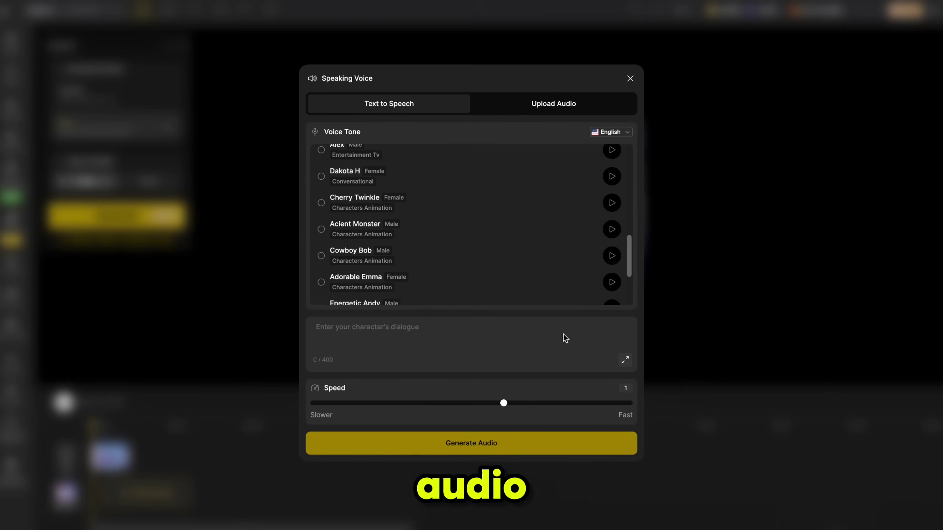
pyautogui.click(546, 106)
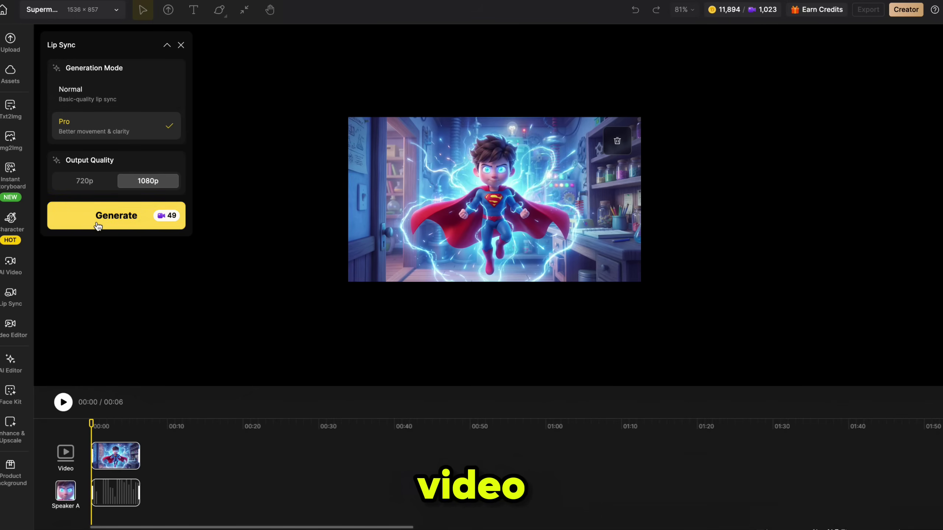
# Step: Generate the 1080p superhero lip-sync video
pyautogui.click(119, 223)
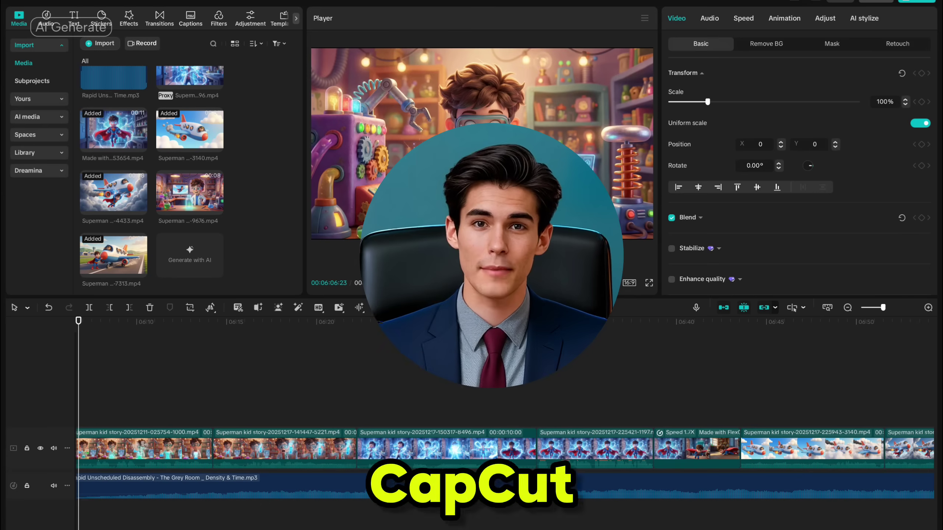
# Step: Scrub the CapCut timeline around 06:30 to review the merged superhero clips
pyautogui.hscroll(5, 360, 366)
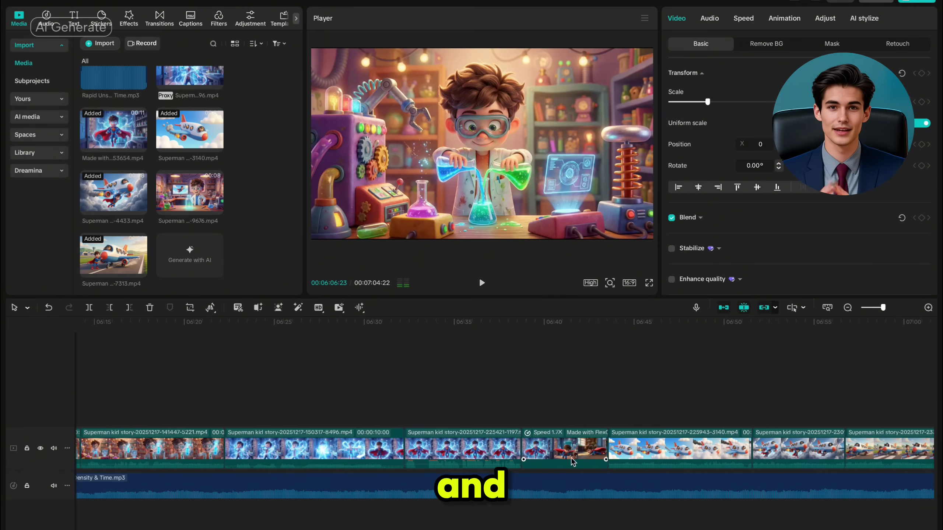
pyautogui.click(217, 323)
pyautogui.moveTo(217, 326)
pyautogui.mouseDown()
pyautogui.moveTo(564, 362)
pyautogui.moveTo(778, 371)
pyautogui.moveTo(238, 362)
pyautogui.moveTo(166, 372)
pyautogui.mouseUp()
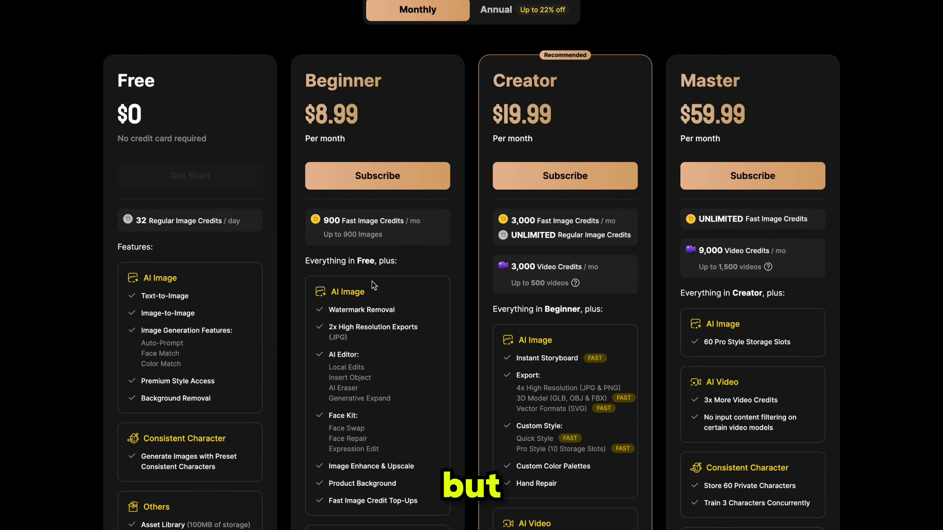
# Step: Scroll through Dzine's Free, Beginner, Creator and Master pricing plans
pyautogui.scroll(-2, 388, 386)
pyautogui.scroll(4, 388, 386)
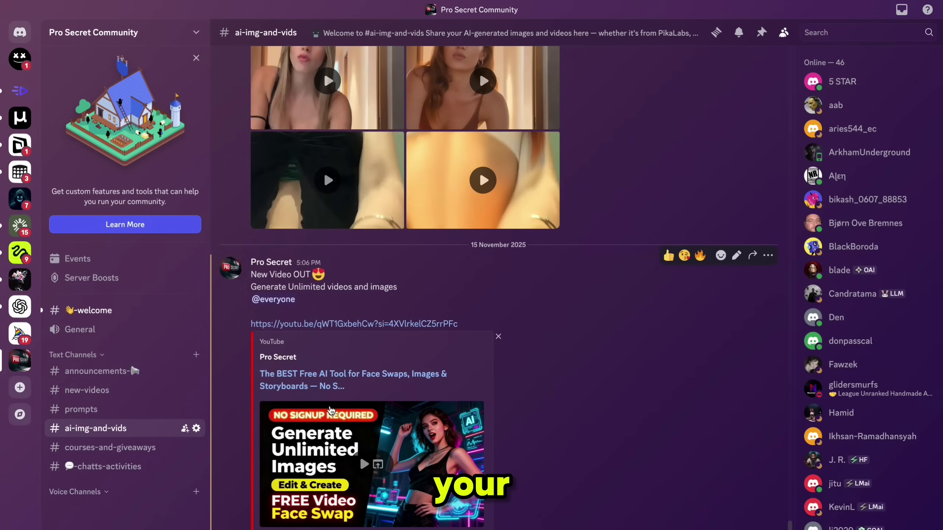
# Step: Scroll back through #ai-img-and-vids from recent clips to the earlier MEE6 cat generations
pyautogui.scroll(4, 282, 428)
pyautogui.scroll(3, 332, 409)
pyautogui.scroll(1, 330, 409)
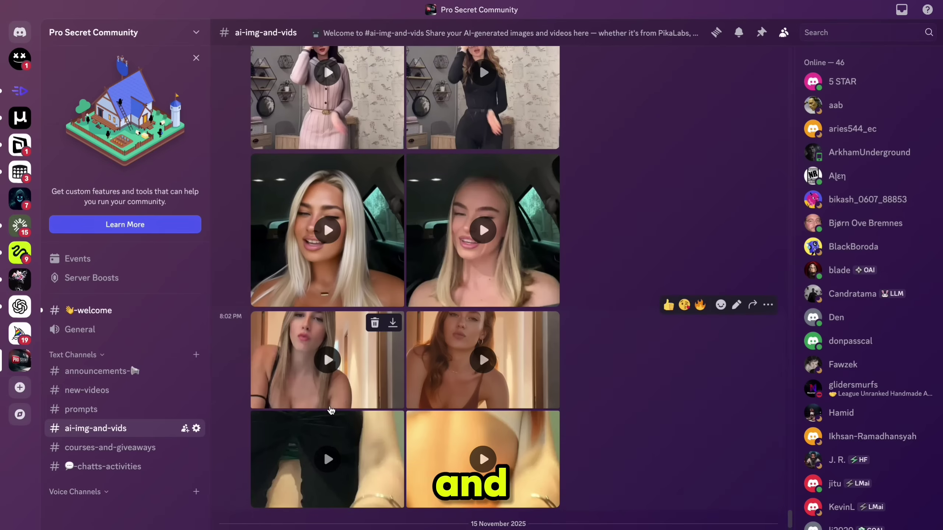
pyautogui.scroll(2, 331, 409)
pyautogui.scroll(2, 330, 408)
pyautogui.scroll(1, 329, 409)
pyautogui.scroll(2, 330, 408)
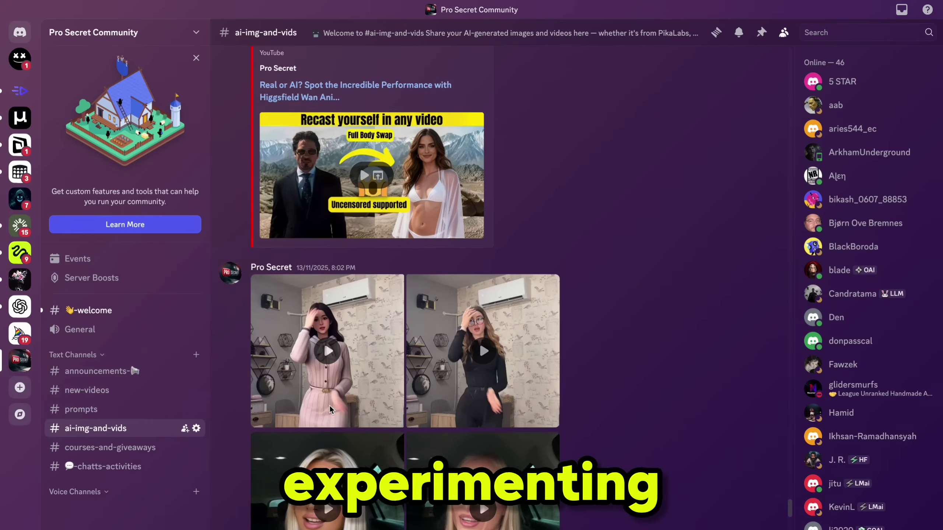
pyautogui.scroll(1, 330, 409)
pyautogui.scroll(2, 330, 409)
pyautogui.scroll(2, 330, 409)
pyautogui.scroll(1, 329, 409)
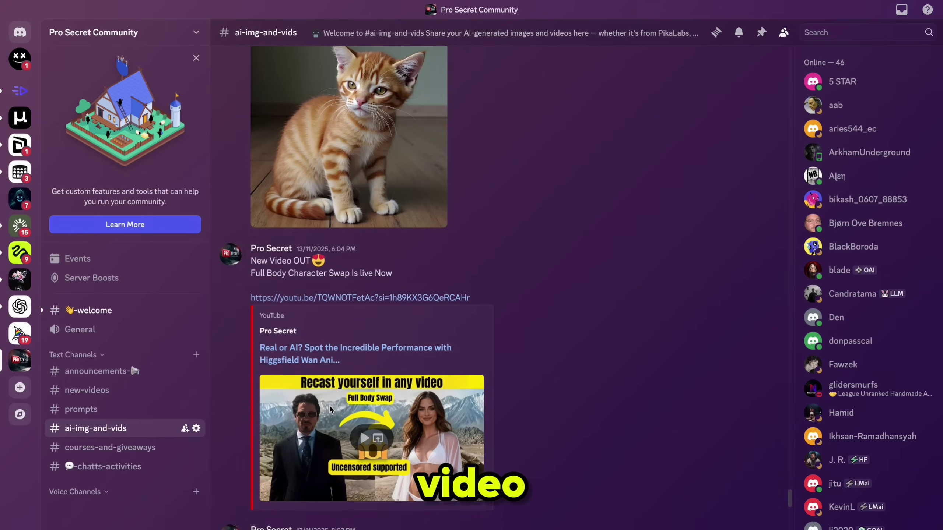
pyautogui.scroll(2, 329, 408)
pyautogui.scroll(2, 329, 409)
pyautogui.scroll(2, 329, 409)
pyautogui.scroll(2, 329, 407)
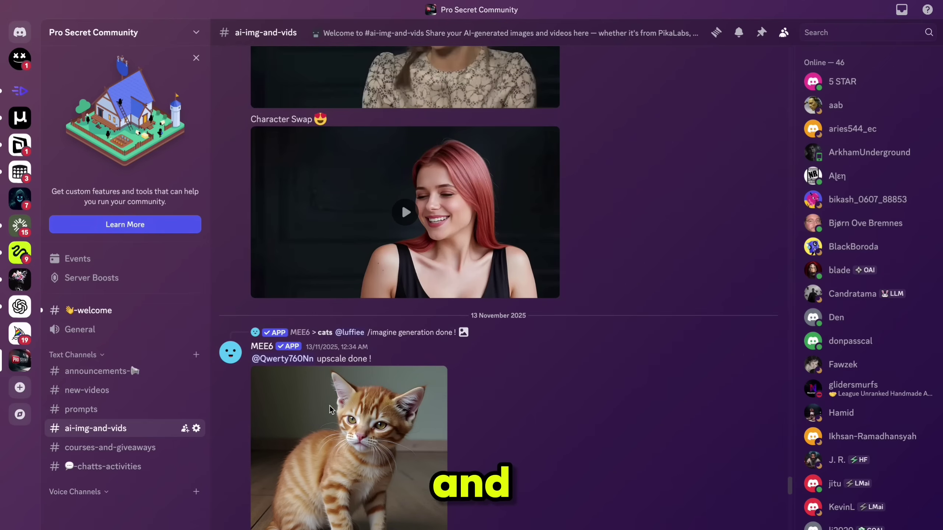
pyautogui.scroll(2, 329, 407)
pyautogui.scroll(3, 329, 407)
pyautogui.scroll(1, 329, 407)
pyautogui.scroll(3, 331, 409)
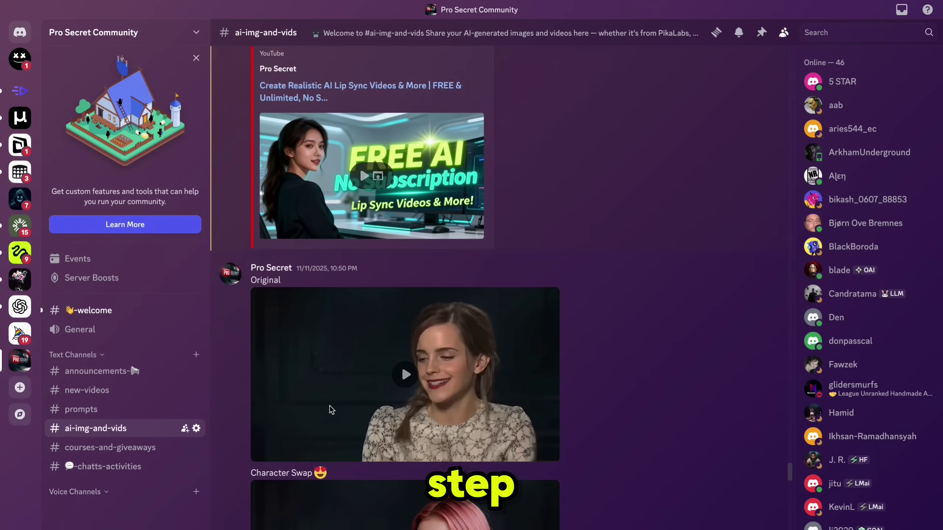
pyautogui.scroll(3, 330, 409)
pyautogui.scroll(2, 329, 409)
pyautogui.scroll(1, 328, 404)
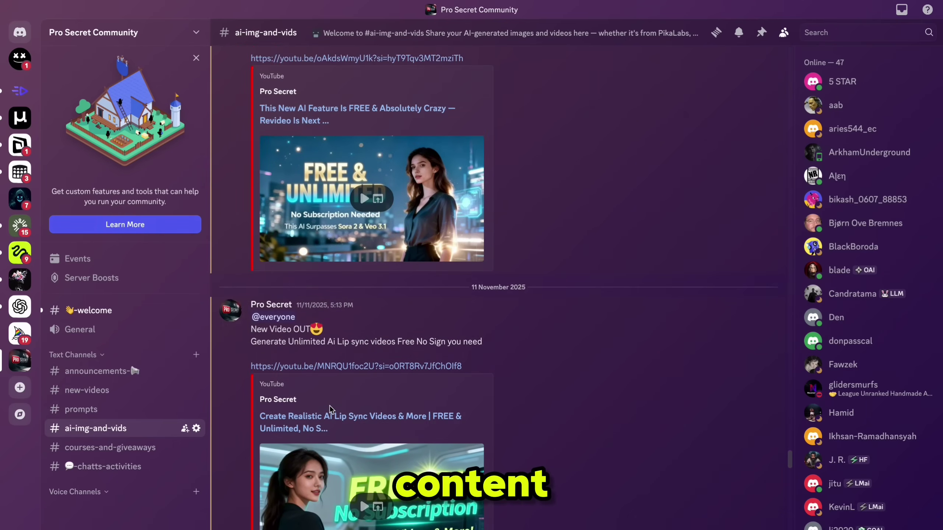
pyautogui.scroll(5, 329, 405)
pyautogui.scroll(2, 329, 405)
pyautogui.scroll(2, 330, 405)
pyautogui.scroll(2, 329, 405)
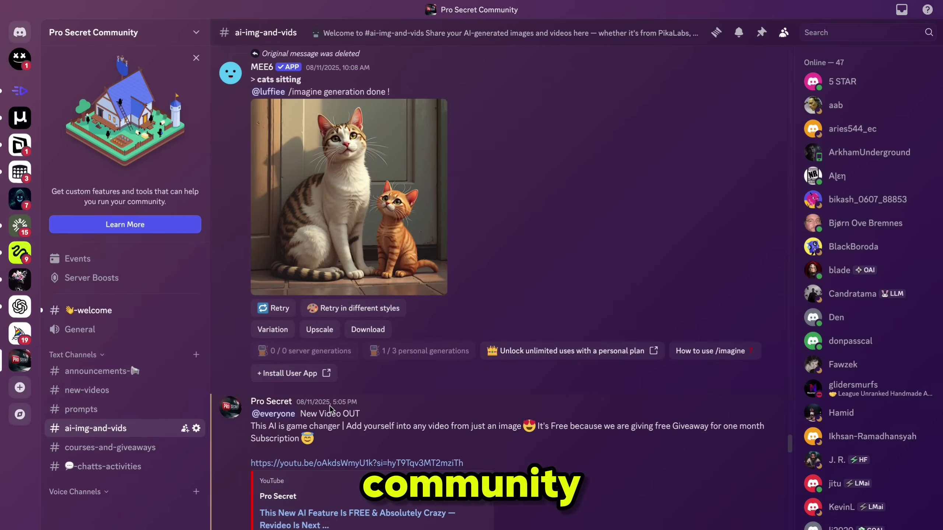